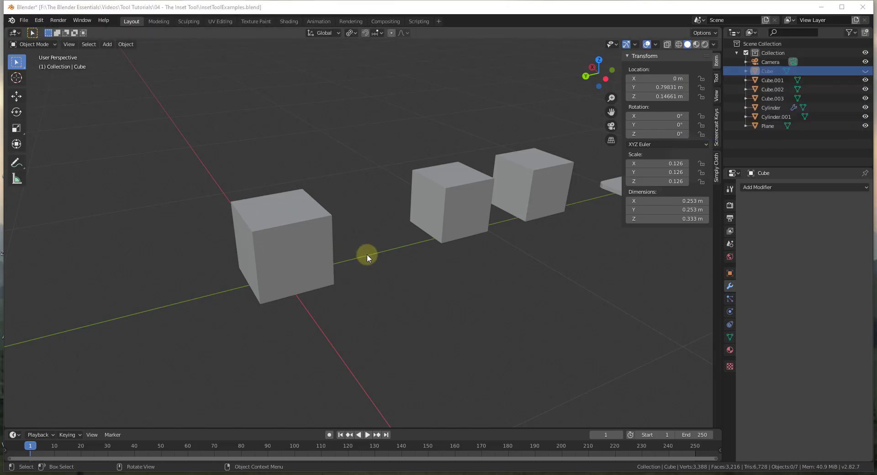
Enter Edit Mode on the nearest cube, Cube.003, in face selection mode and select its top face.
scroll(238, 199, "up", 4)
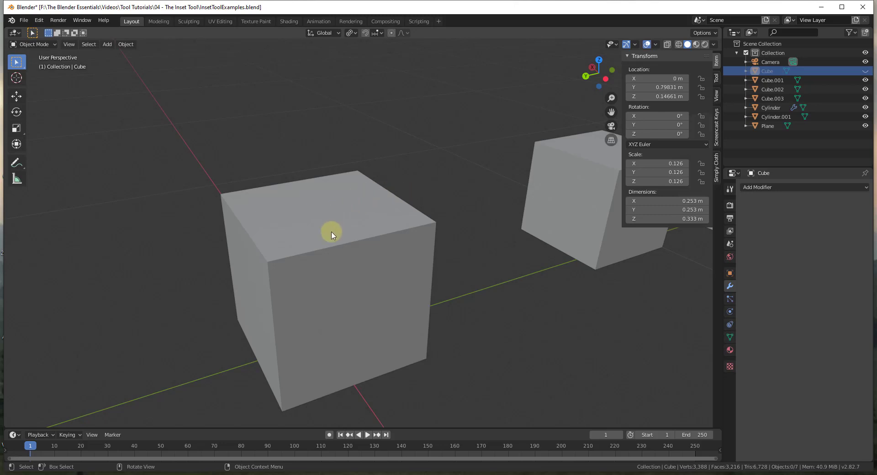
left_click(345, 211)
mouse_move(346, 211)
middle_mouse_down("shift")
mouse_move(391, 156)
mouse_move(342, 225)
mouse_move(347, 204)
middle_mouse_up("shift")
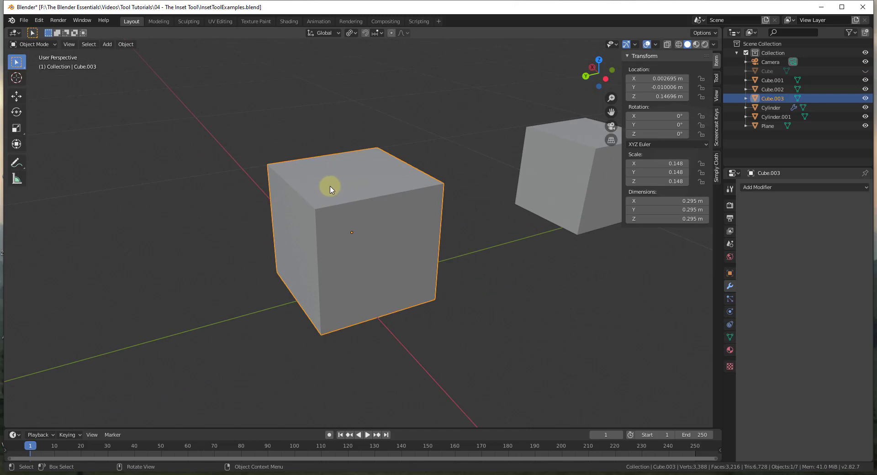
key("Tab")
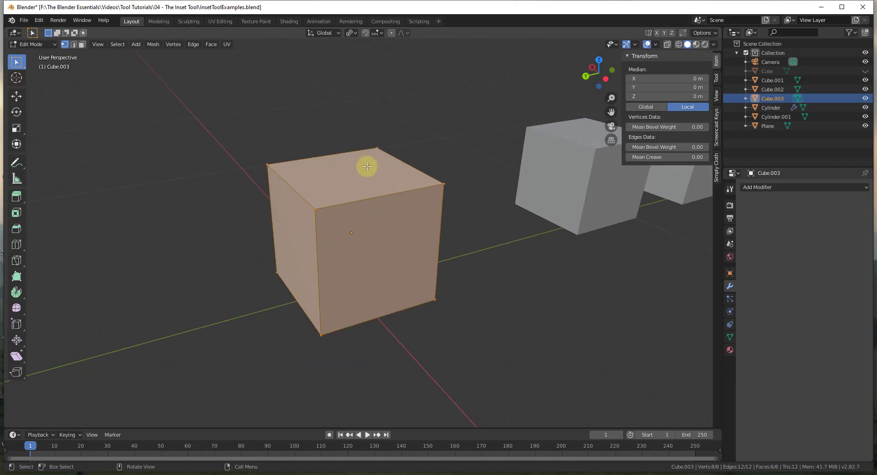
key("3")
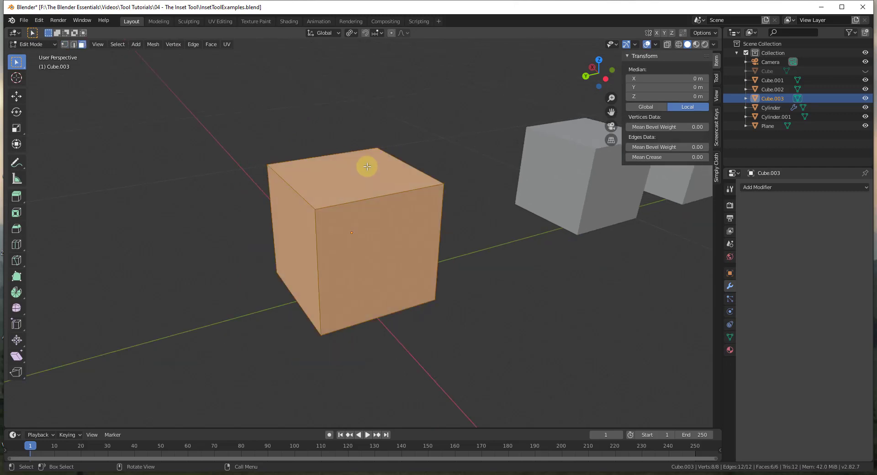
left_click(340, 171)
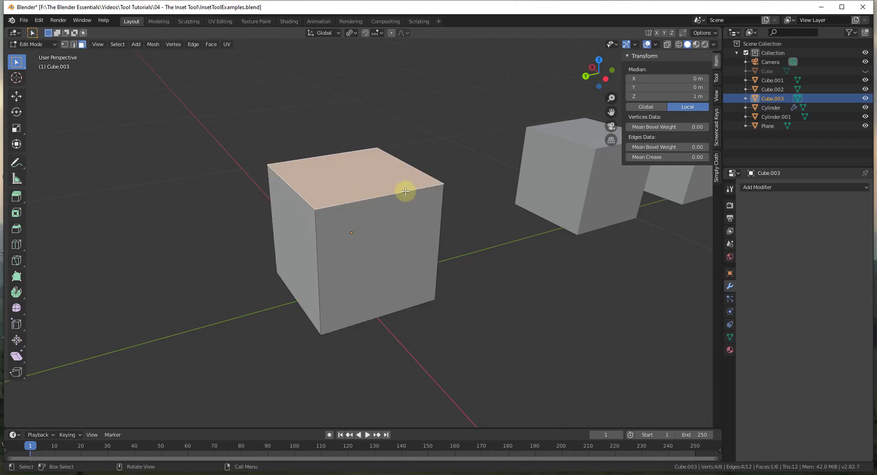
Inset the cube's top face by about 0.29 m.
middle_click_drag(368, 153, 350, 166)
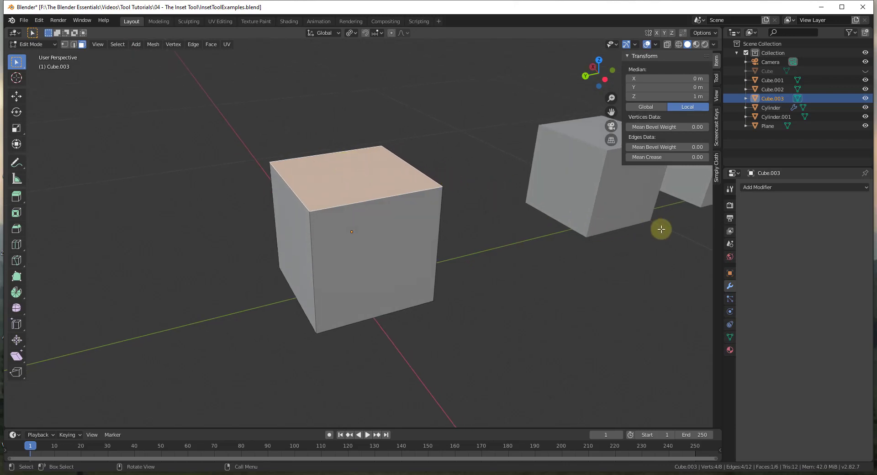
key("i")
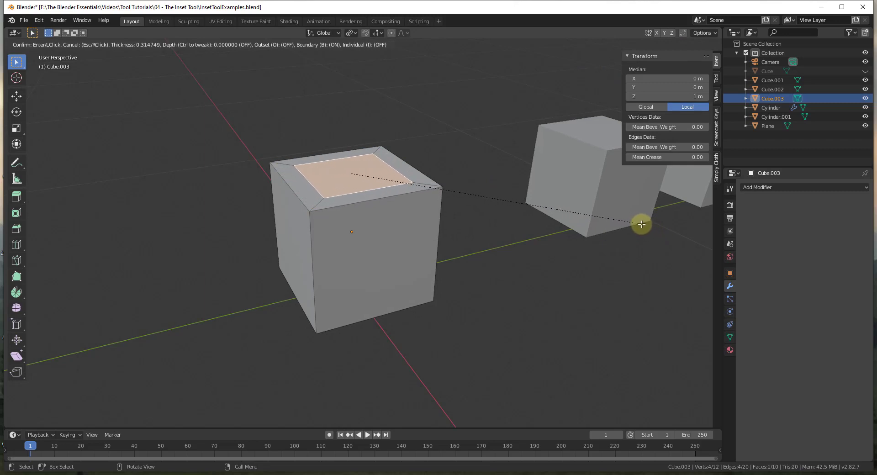
left_click(642, 224)
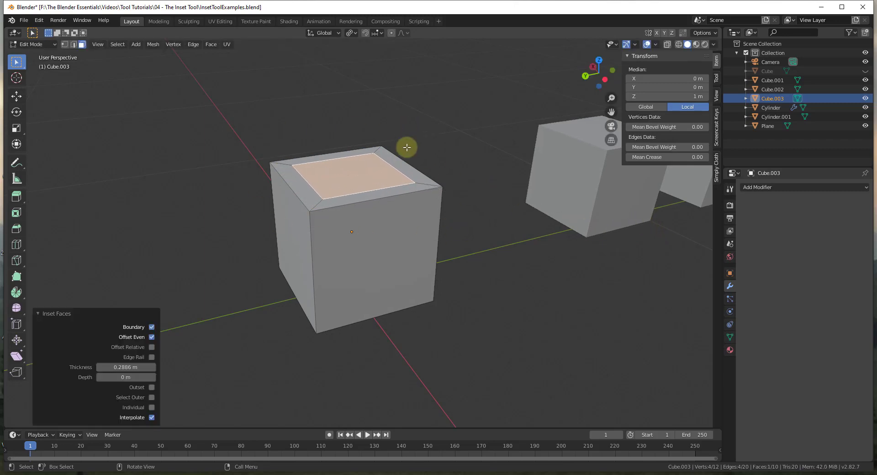
Adjust the thickness of the top face inset, trying 0.5 m and settling on 0.25 m.
scroll(369, 174, "up", 2)
middle_click_drag(370, 174, 312, 257)
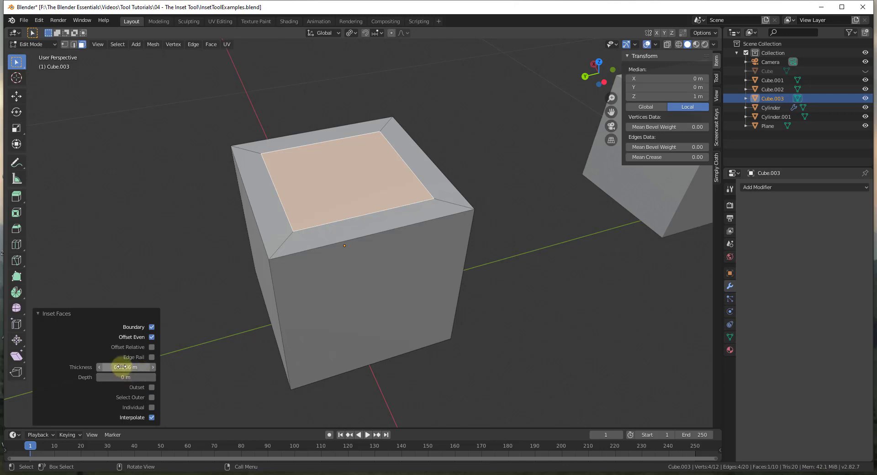
left_click_drag(139, 370, 86, 359)
left_click(142, 362)
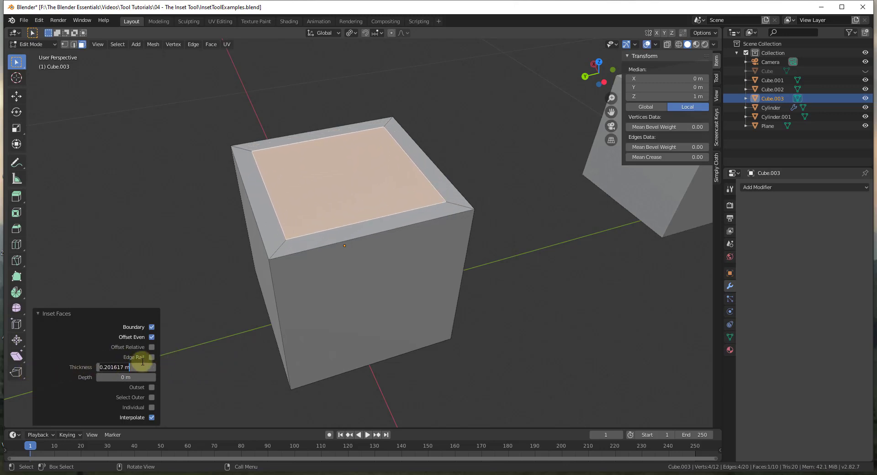
type("0.5 m")
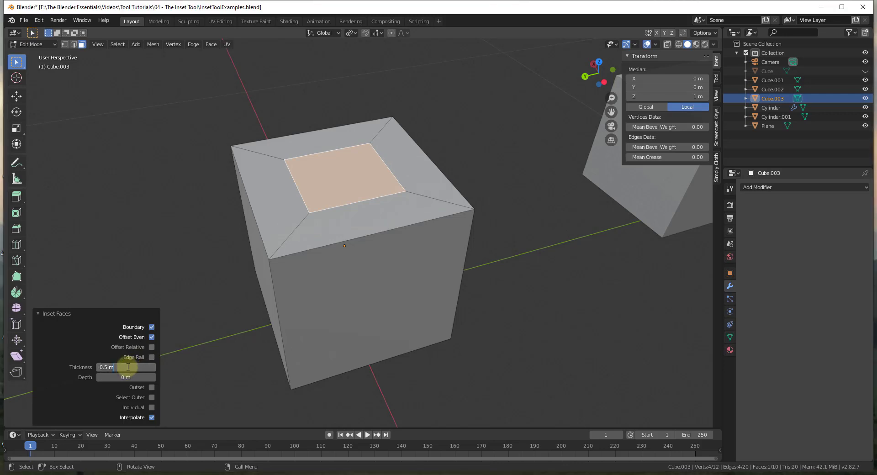
key("Home")
type(".25")
key("Return")
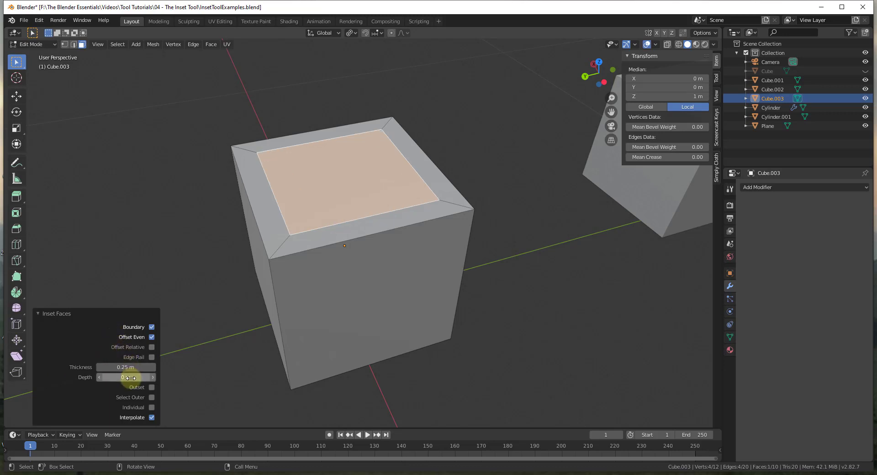
Try sinking the inset face with a depth of about -0.161 m and reset the depth to 0 m.
left_click_drag(125, 377, 92, 396)
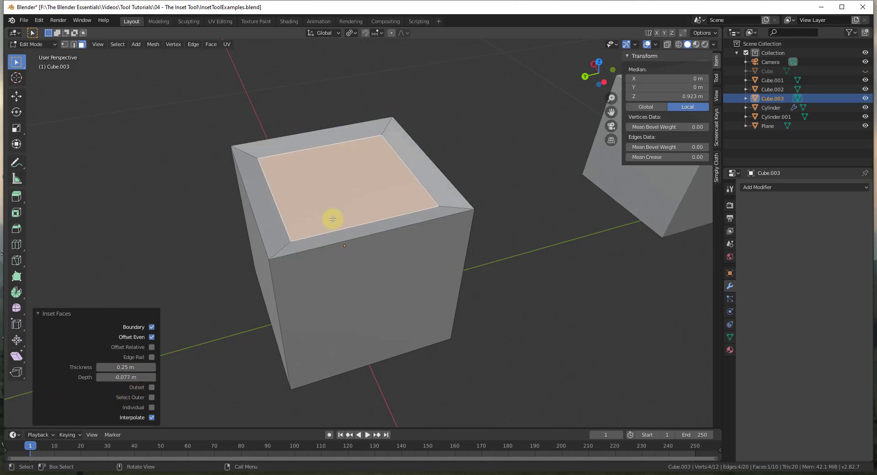
left_click_drag(113, 380, 96, 336)
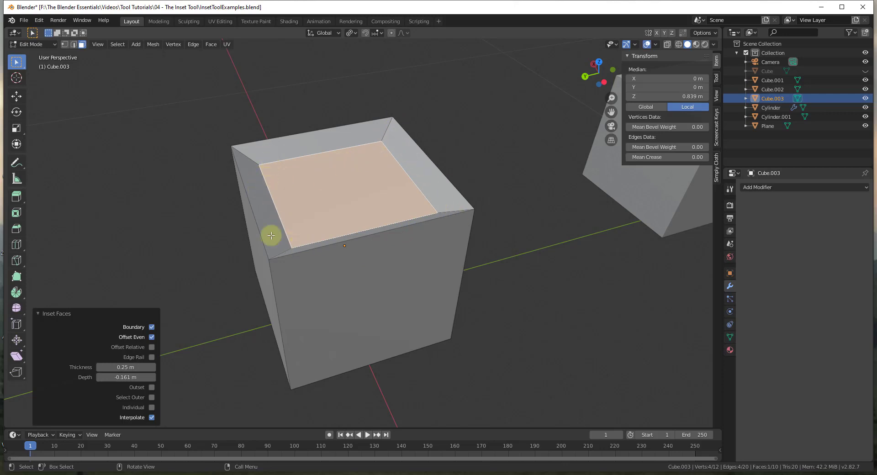
left_click(141, 377)
type("0")
key("Return")
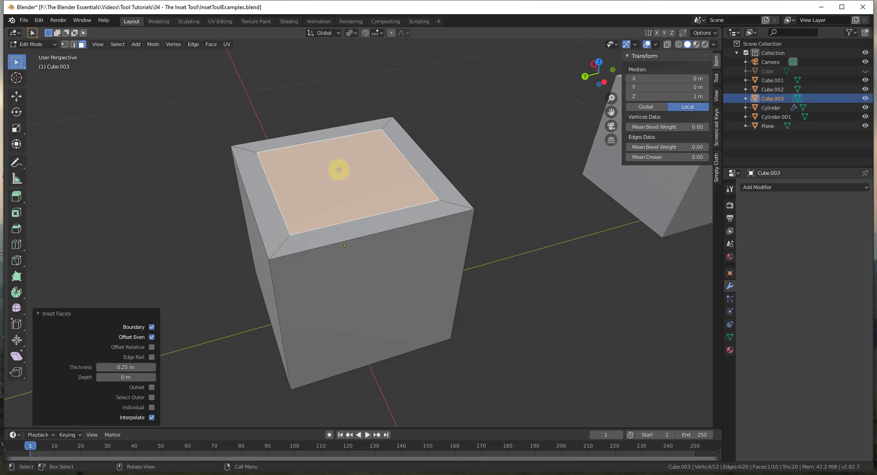
Extrude the inset top face about 0.031 m down into the cube and inset the recessed face by about 0.143 m.
key("e")
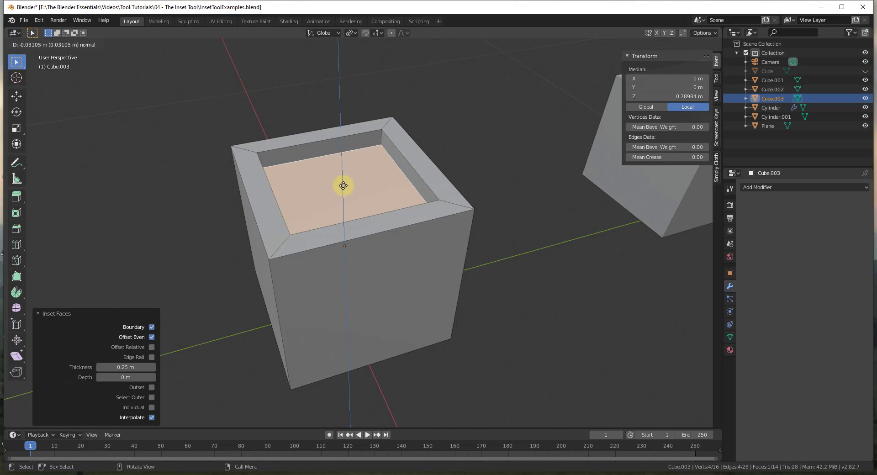
left_click(343, 185)
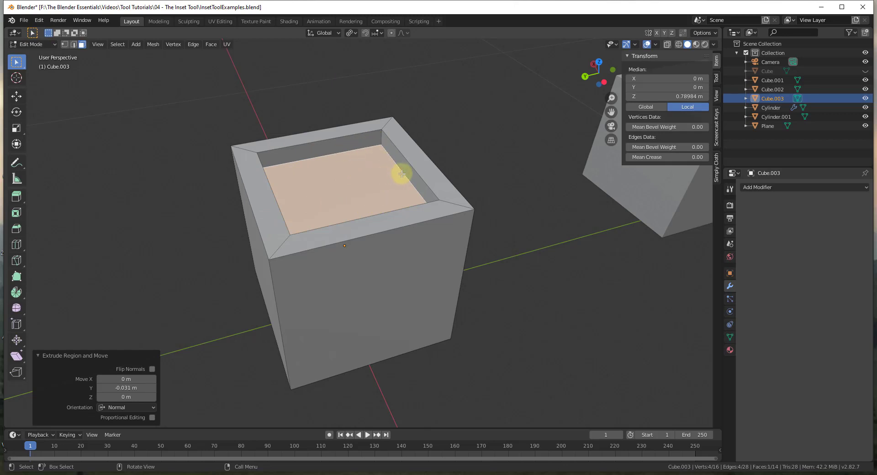
key("i")
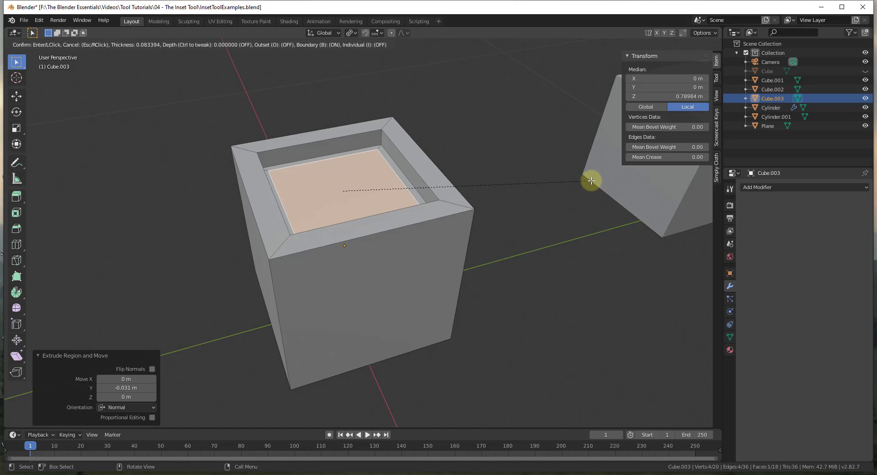
left_click(586, 182)
Extrude the inner recessed face upward about 0.035 m and extrude it a further 0.074 m or so above the rim.
key("e")
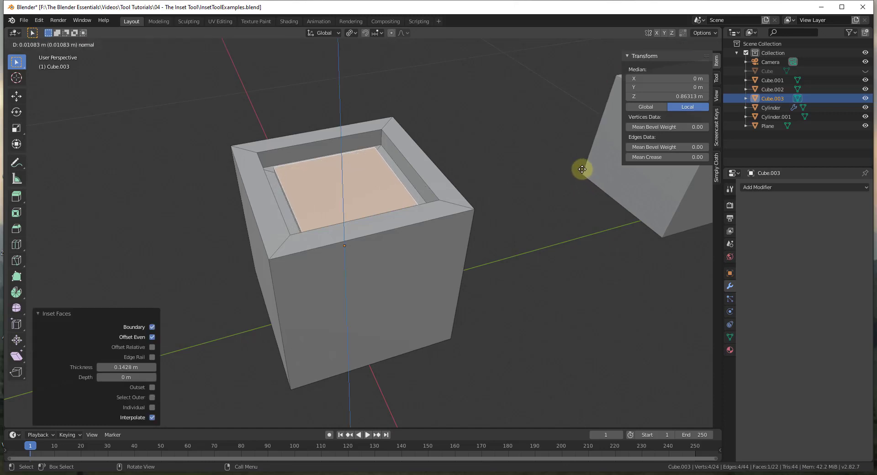
left_click(579, 164)
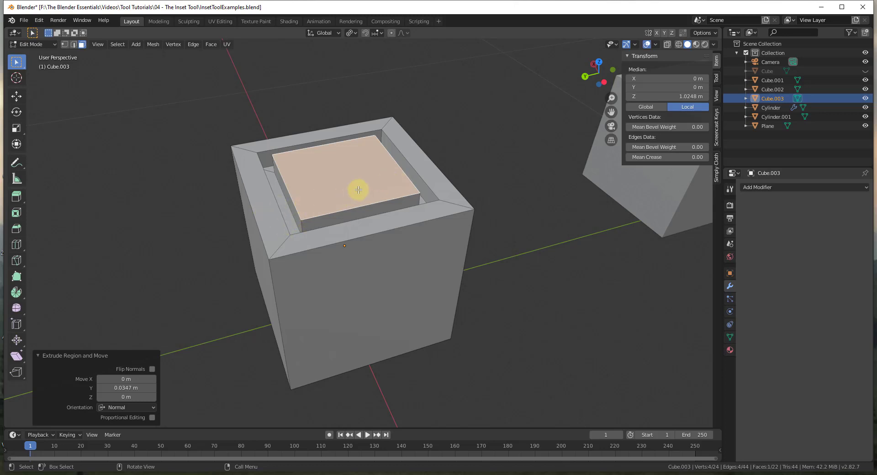
key("e")
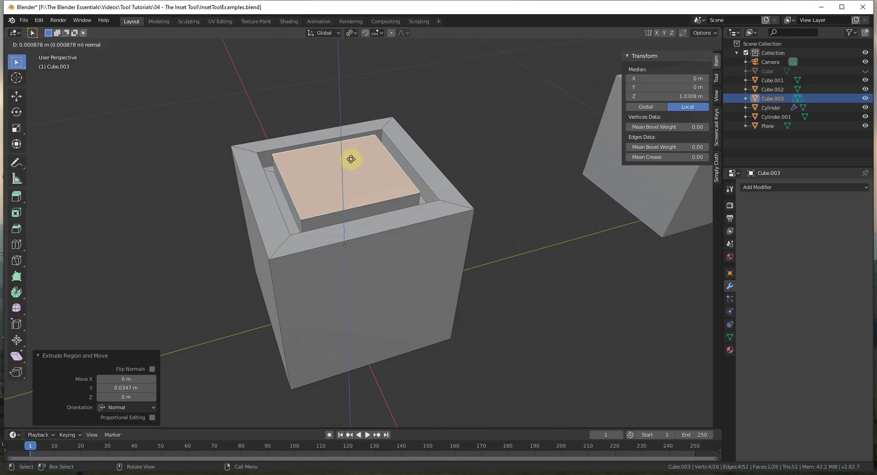
left_click(355, 133)
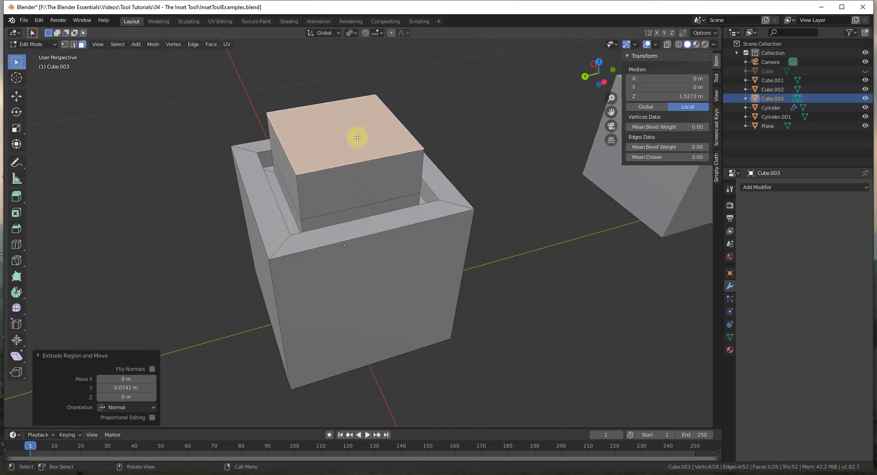
Inset the top of the raised block by about 0.324 m with a depth of about -0.14 m to sink its centre.
key("i")
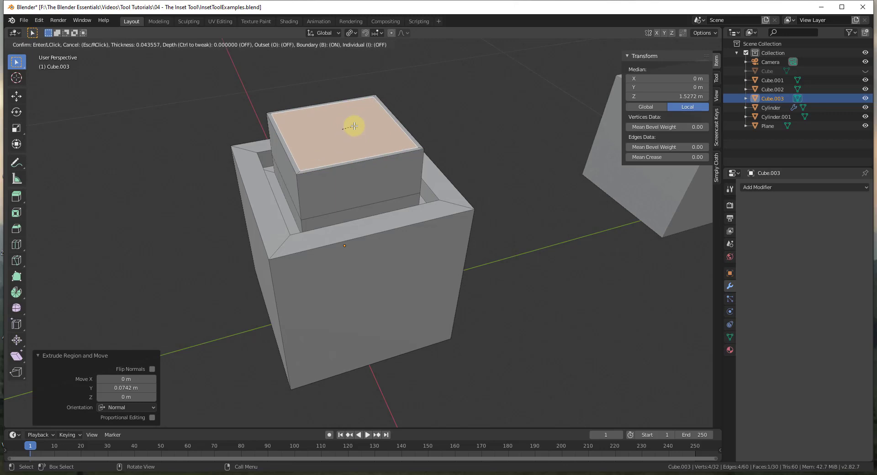
key("Escape")
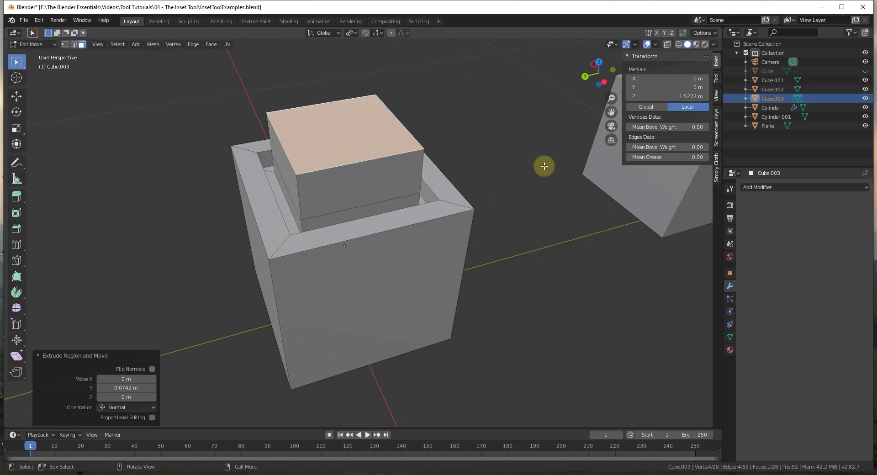
key("i")
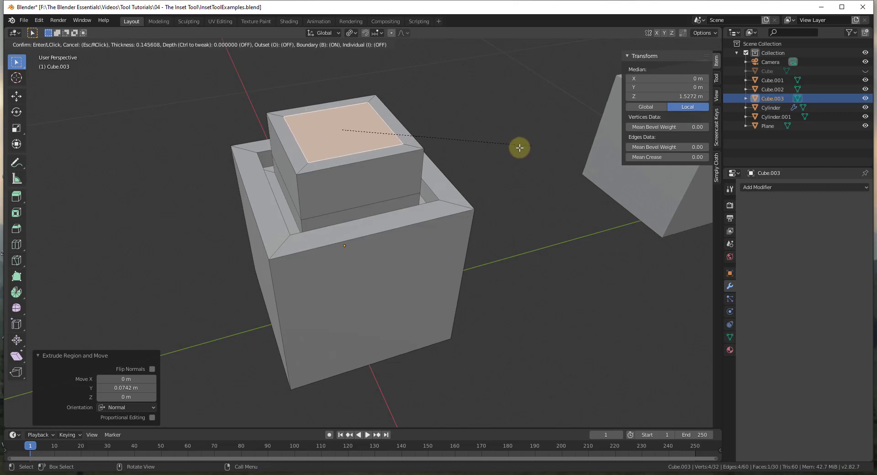
key("ctrl")
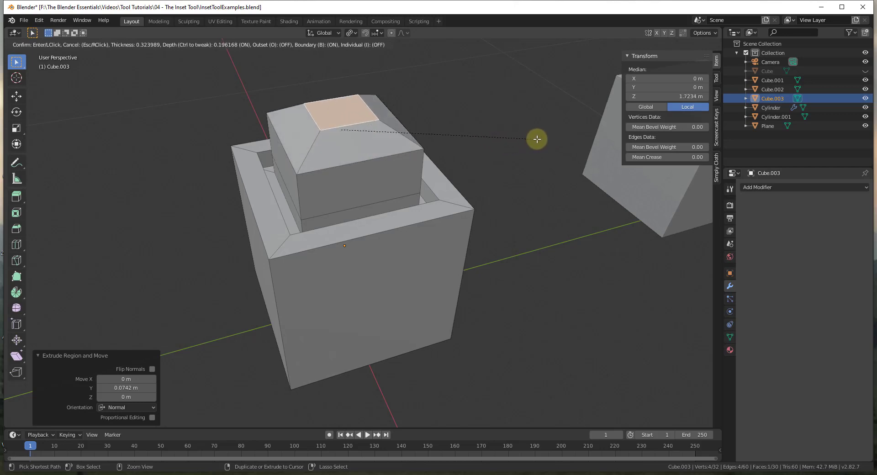
left_click(496, 143)
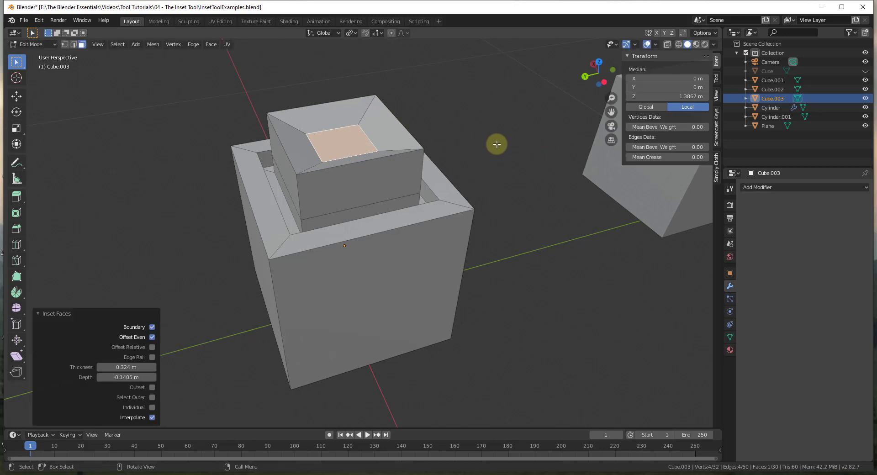
Inset the cube's large front side face by about 0.152 m and inset the resulting face again by about 0.077 m.
left_click(381, 297)
middle_click_drag(381, 297, 400, 181)
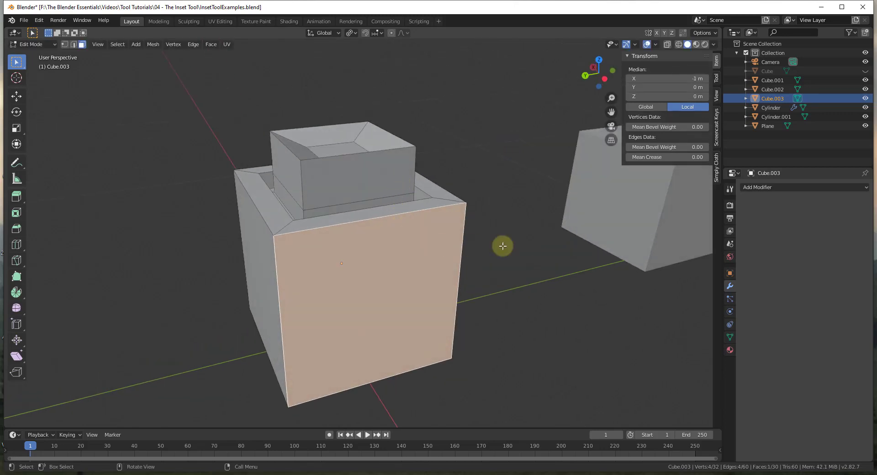
key("i")
left_click(521, 240)
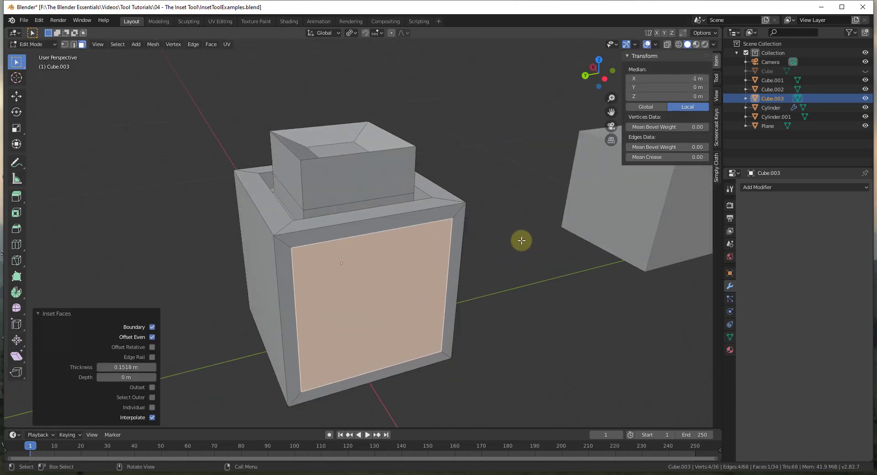
key("i")
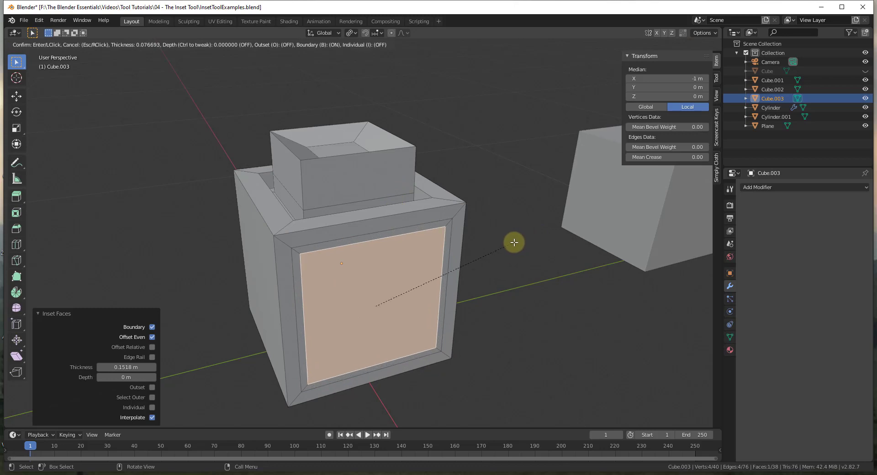
left_click(514, 242)
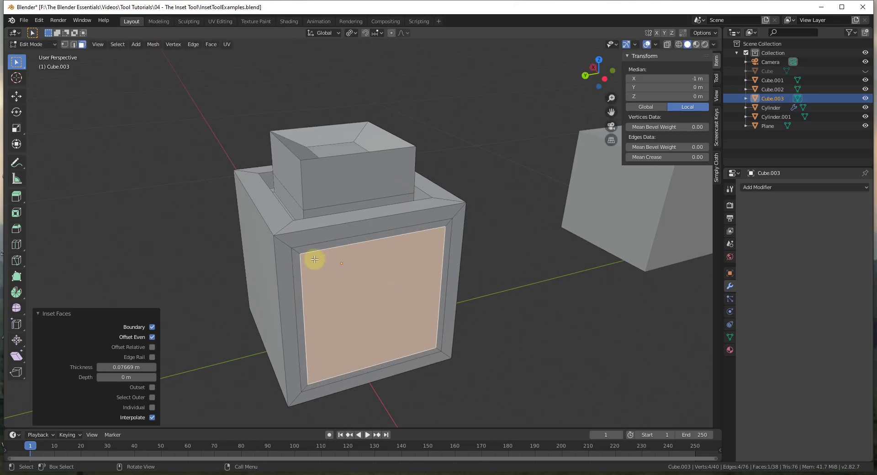
Select the narrow loop of faces between the two front insets and extrude it about 0.0145 m inward as a groove.
left_click(297, 251, "alt")
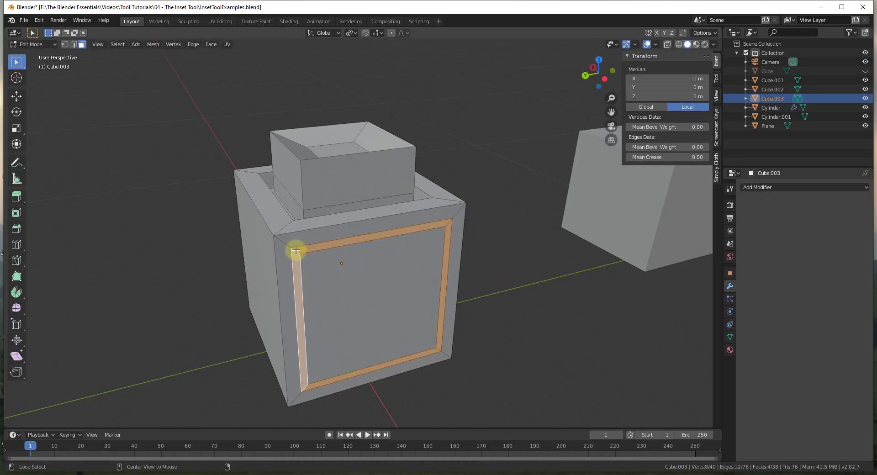
key("e")
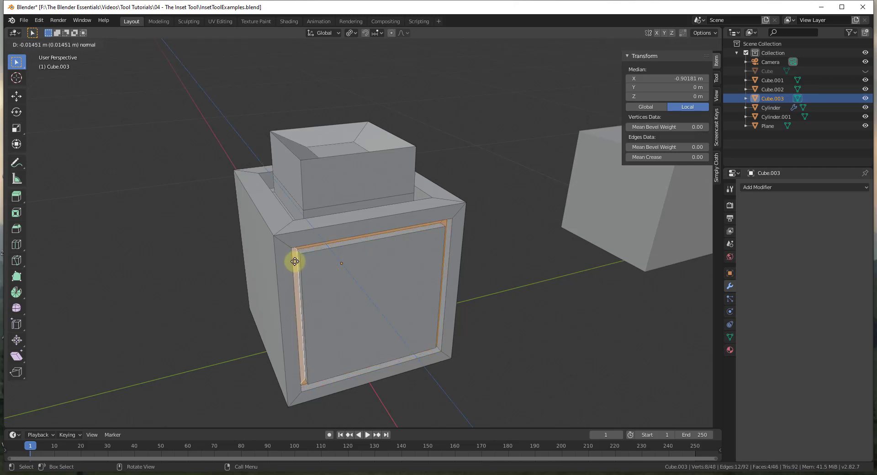
left_click(294, 261)
middle_click_drag(417, 280, 293, 246)
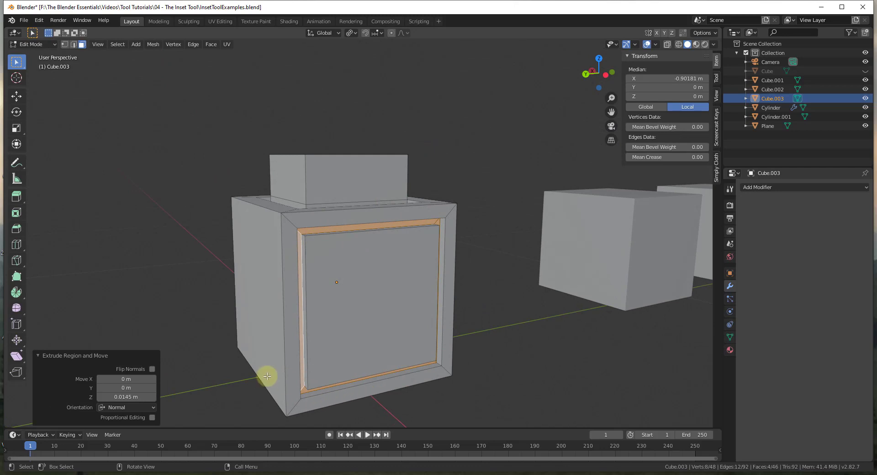
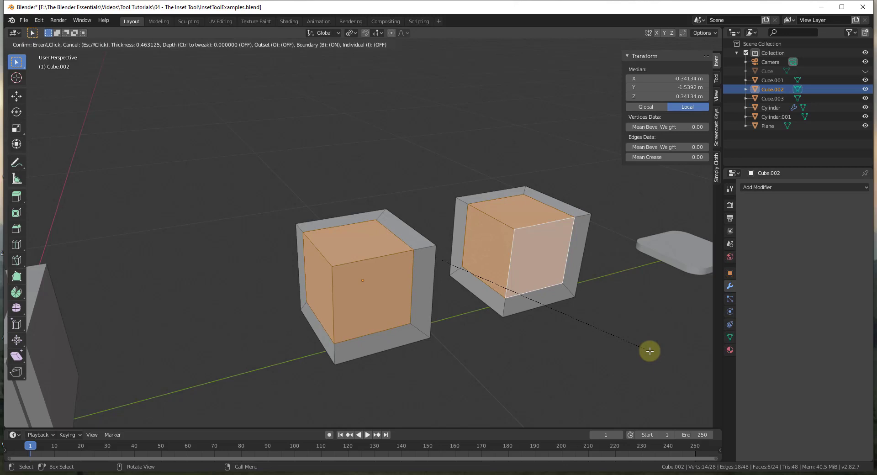
Inset the selected faces of both cubes by about 0.463 m, try Individual on and off, and undo the inset.
left_click(649, 351)
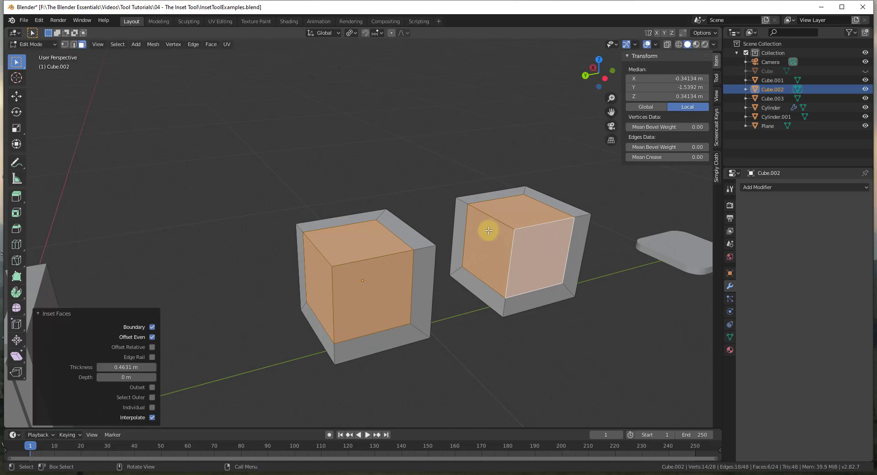
middle_click_drag(522, 230, 568, 216)
scroll(611, 262, "up", 1)
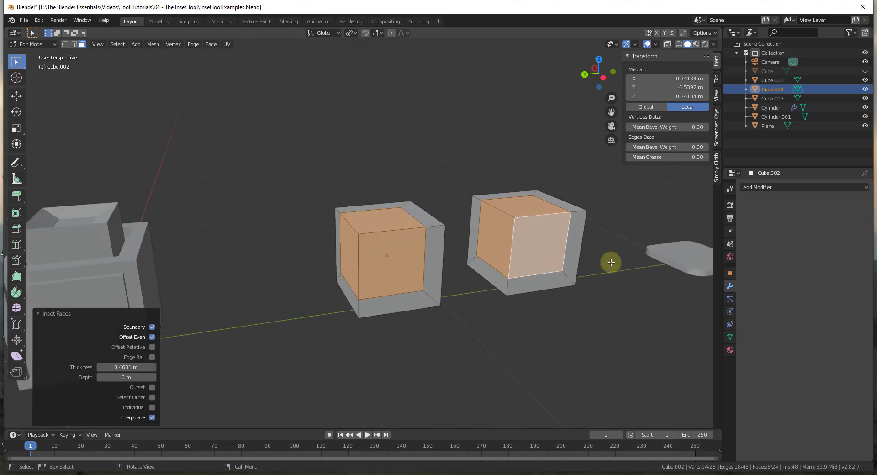
scroll(607, 263, "down", 1)
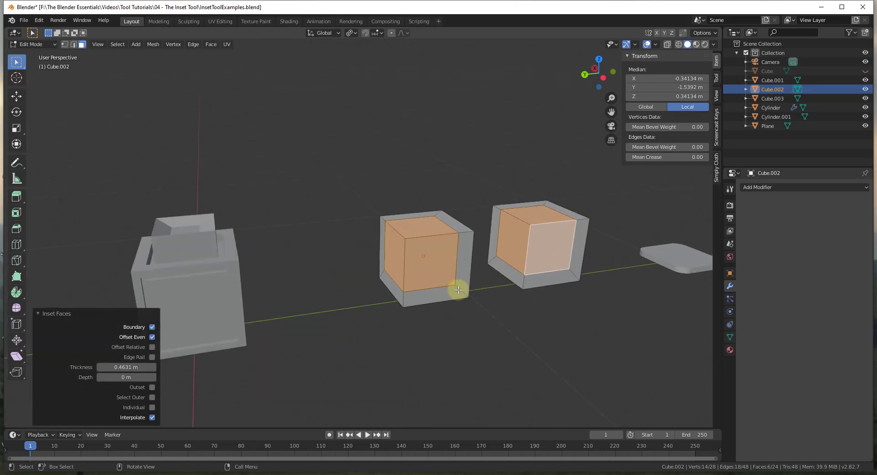
left_click(153, 407)
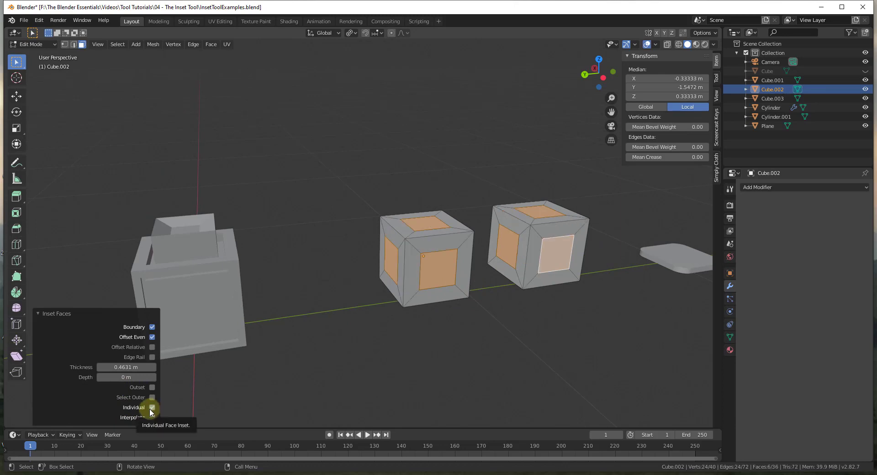
left_click(152, 408)
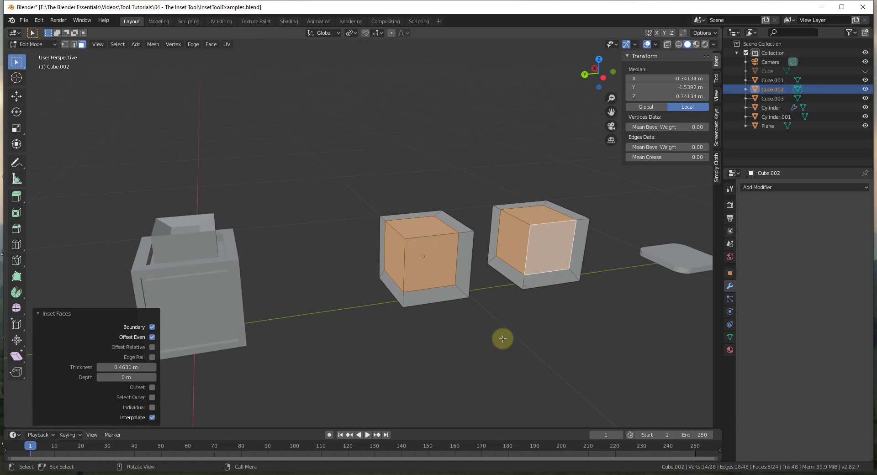
key("ctrl+z")
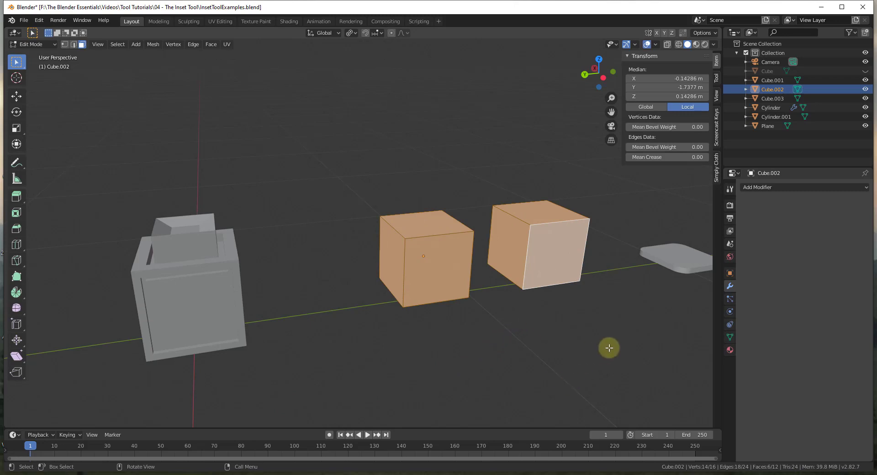
Inset the selected faces of both cubes individually by about 0.138 m, and toggle the Individual option off.
key("i")
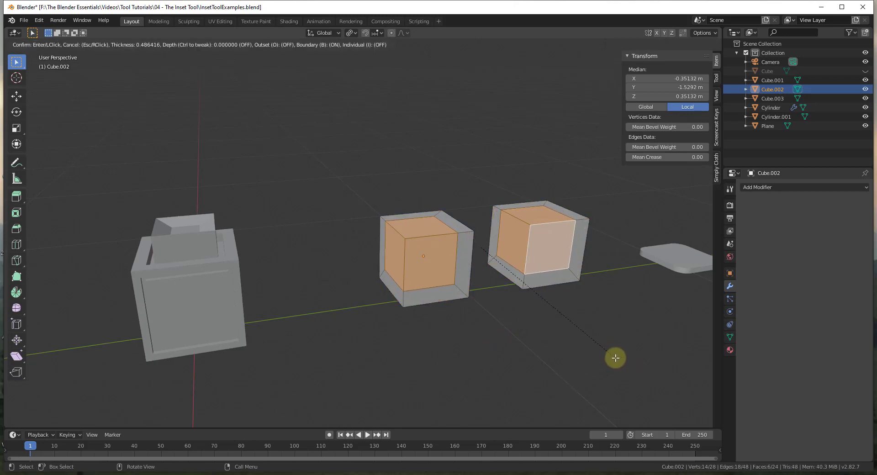
key("i")
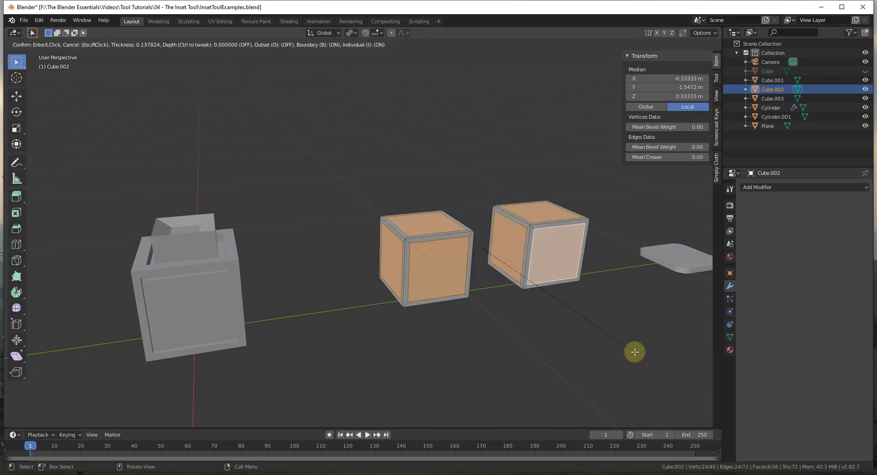
left_click(635, 352)
scroll(425, 294, "up", 3)
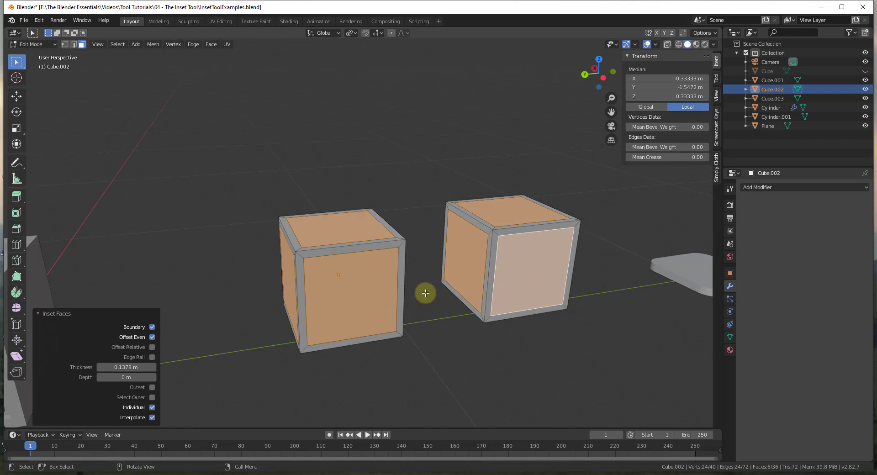
left_click(152, 408)
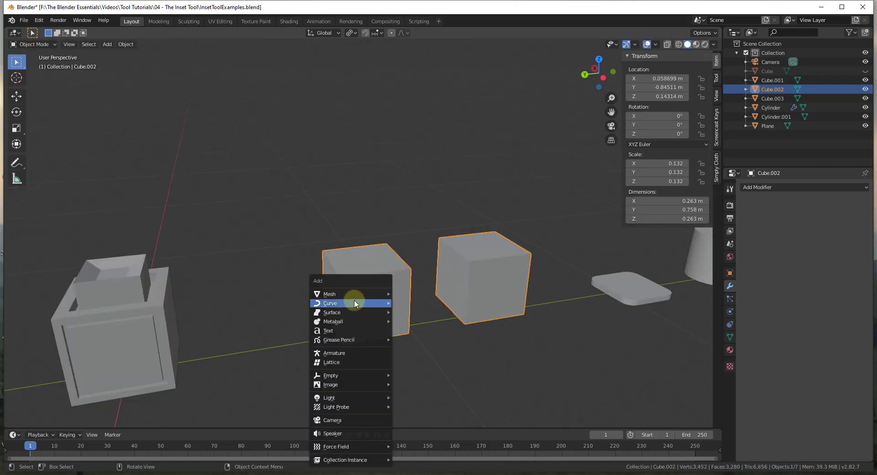
Add a cube mesh and scale it down to about 0.485.
mouse_move(354, 294)
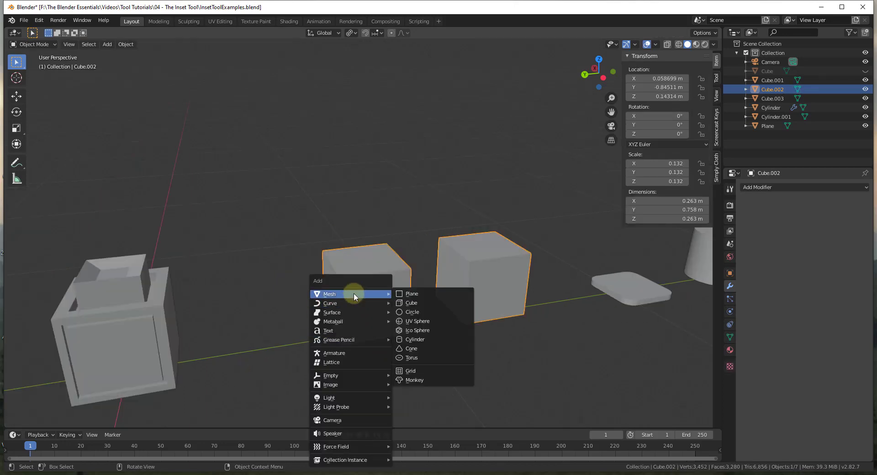
left_click(416, 302)
key("g")
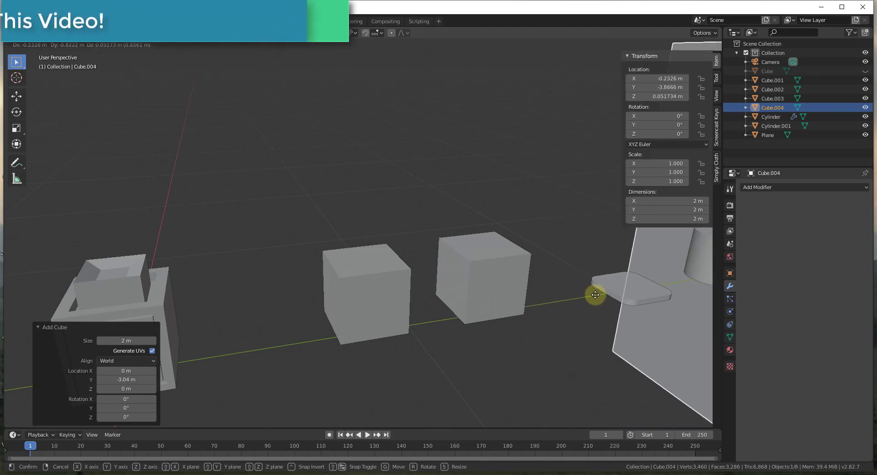
key("Escape")
key("s")
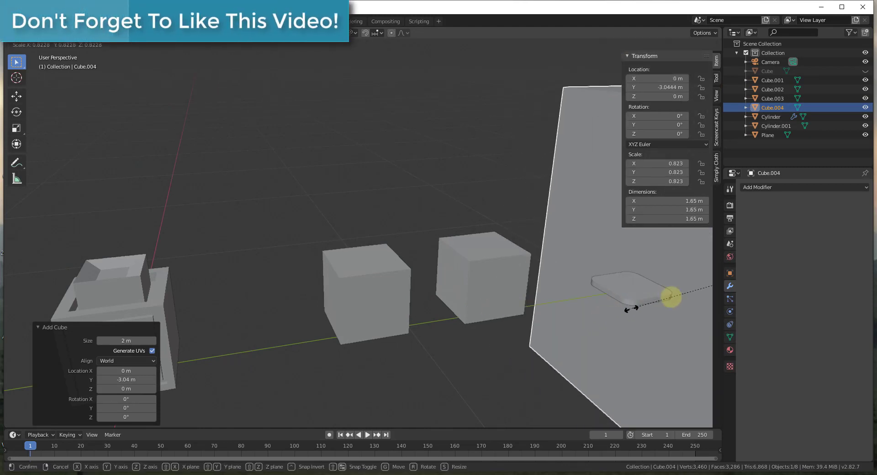
left_click(686, 280)
Move the new cube about 2.06 m along Y and scale it by a further factor of about 0.208.
key("g")
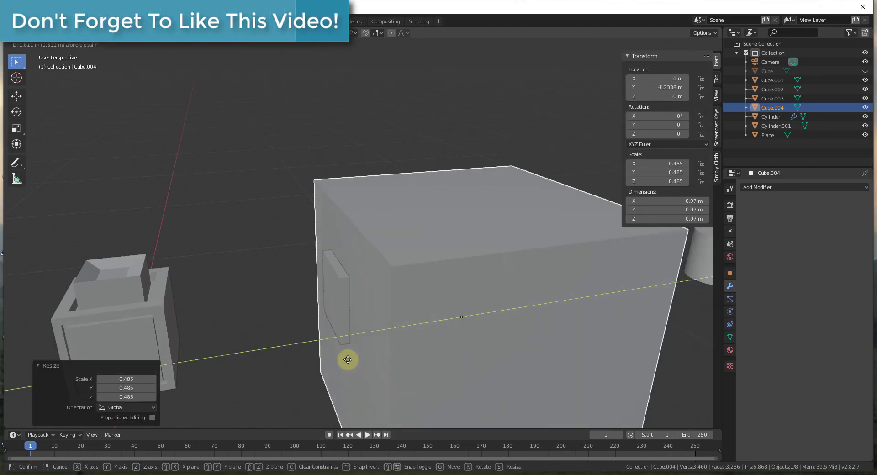
left_click(368, 363)
key("s")
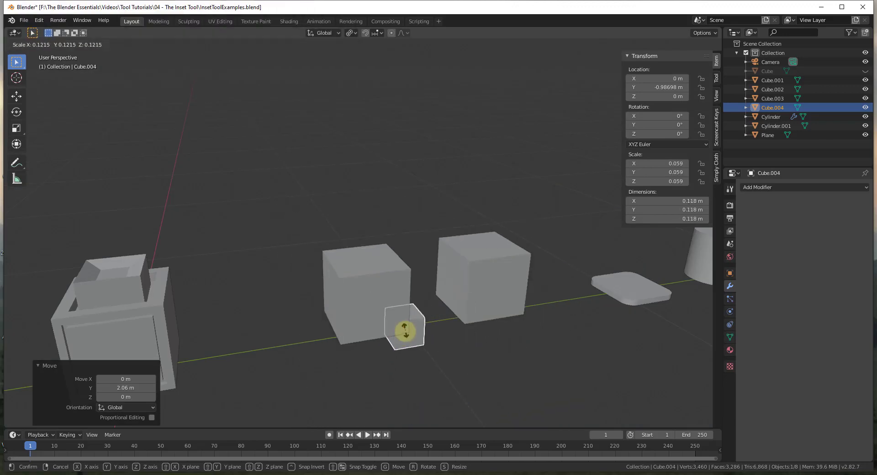
left_click(402, 332)
Move the small cube about -0.547 m along X, in front of the two example cubes.
scroll(398, 306, "down", 3)
key("g")
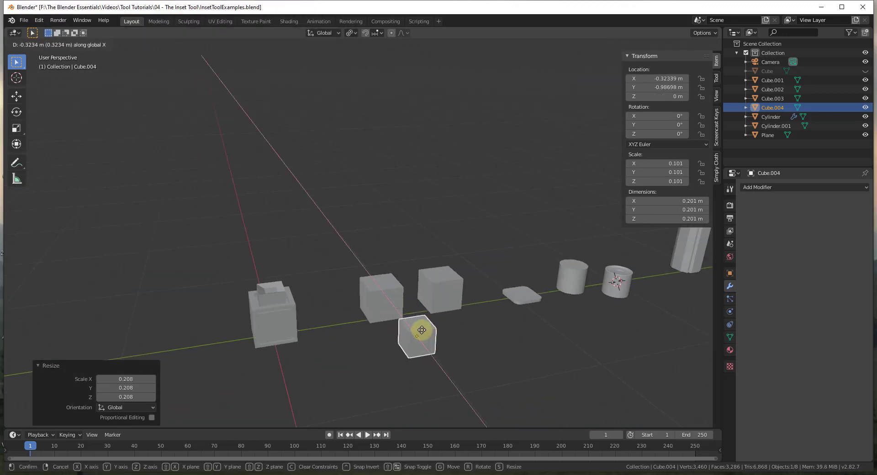
left_click(439, 354)
scroll(411, 365, "up", 3)
scroll(418, 356, "down", 1)
scroll(419, 359, "up", 3)
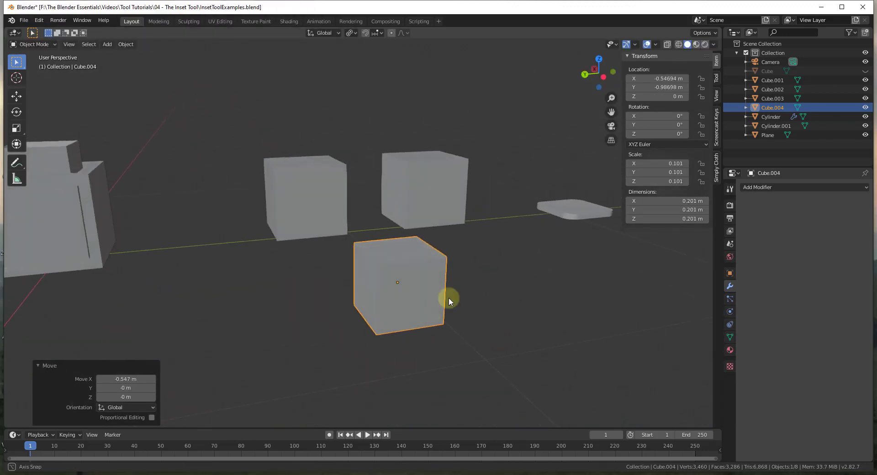
Inset the small cube's top and bottom faces with Outset on and a thickness of about 0.431 m.
key("Tab")
left_click(403, 246)
mouse_move(386, 307)
middle_mouse_down()
mouse_move(411, 93)
mouse_move(382, 322)
middle_mouse_up()
left_click(387, 321, "shift")
middle_click_drag(406, 260, 439, 98)
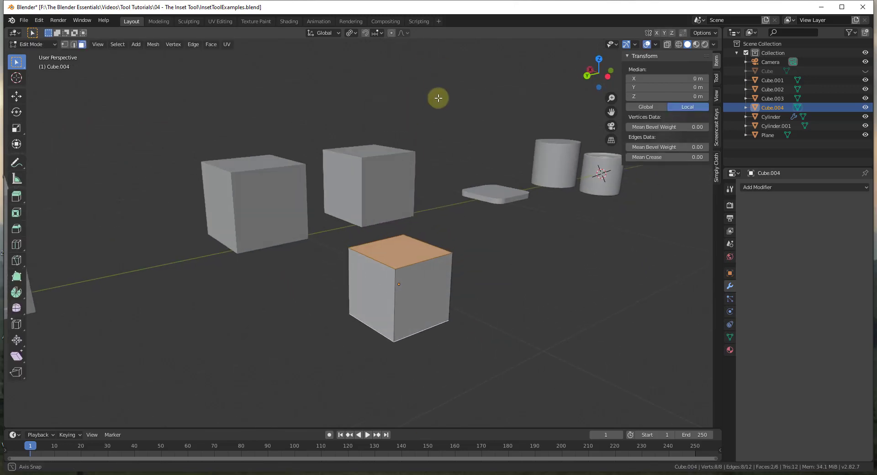
key("i")
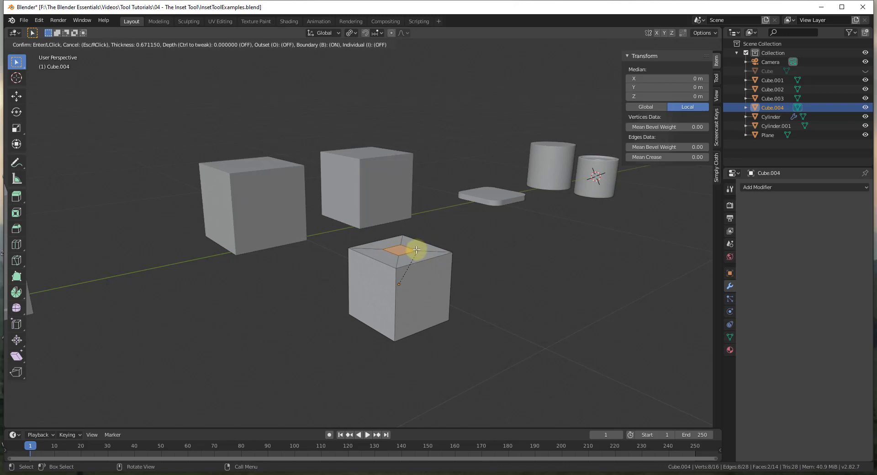
key("o")
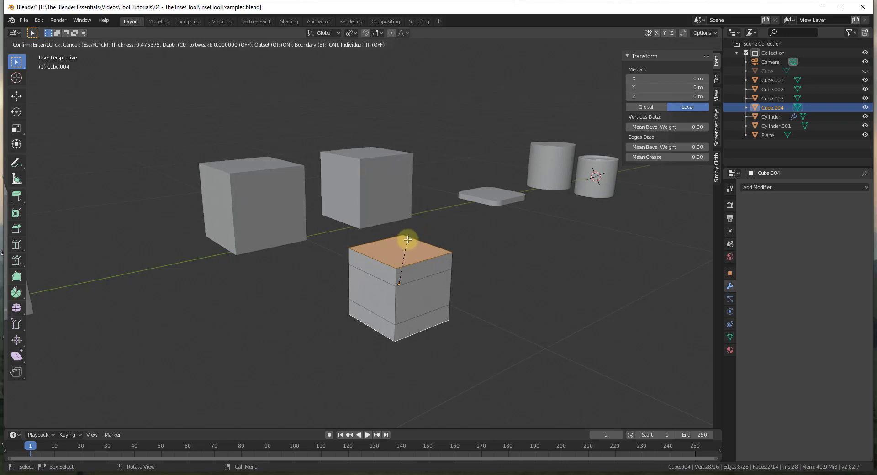
left_click(395, 250)
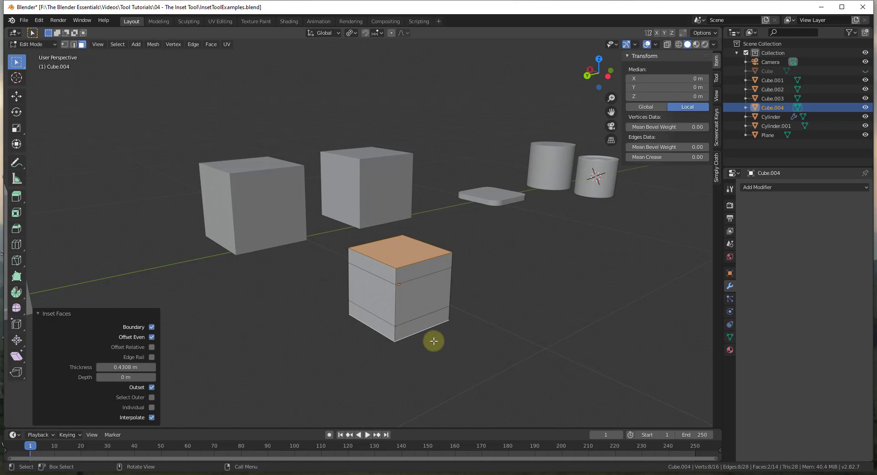
Switch Outset off and back on for the top and bottom face inset to compare both results.
middle_click_drag(432, 338, 396, 331)
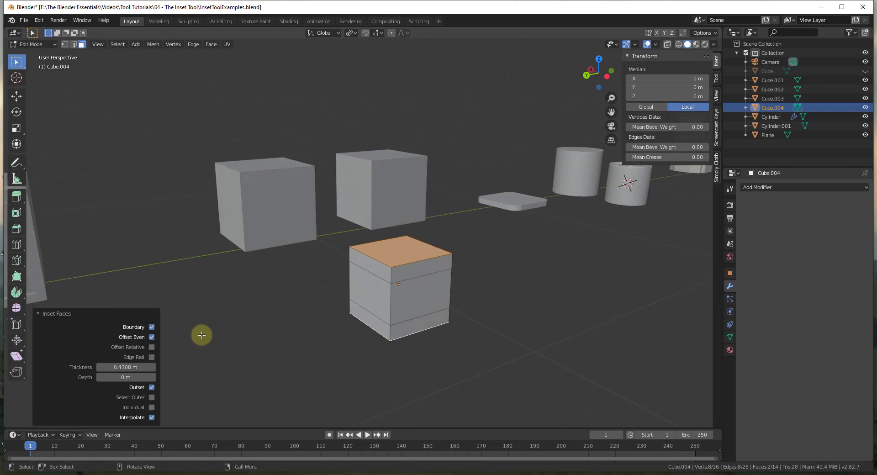
left_click(152, 387)
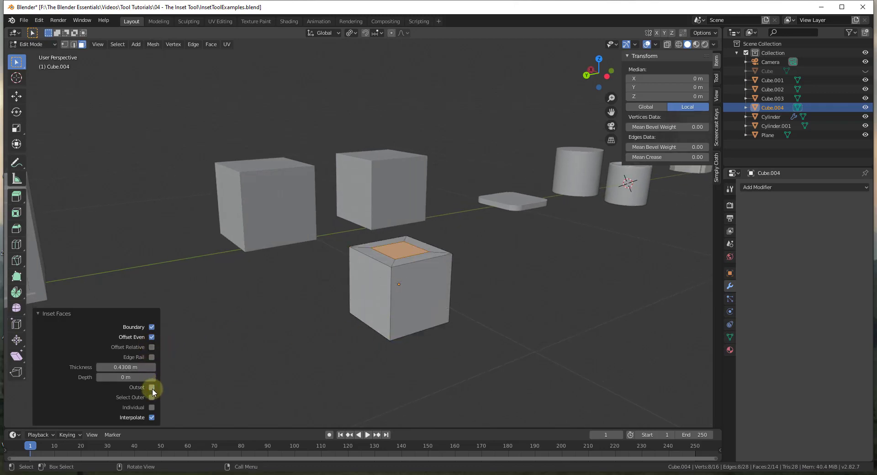
left_click(151, 387)
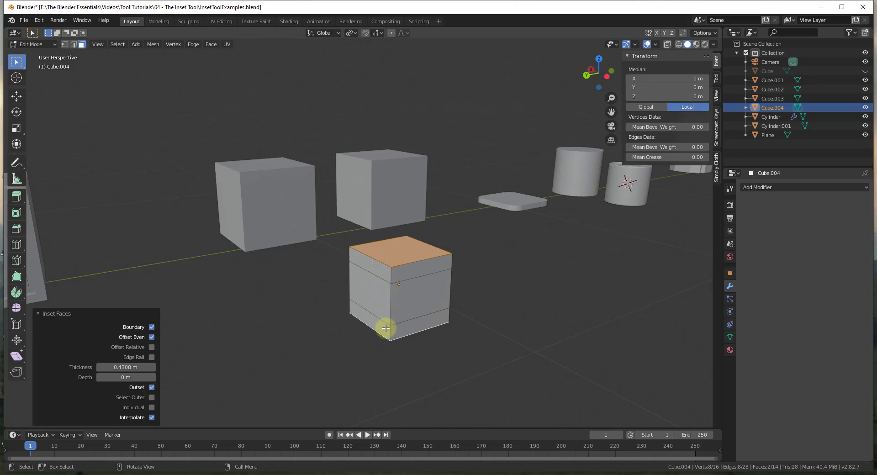
scroll(324, 300, "down", 2)
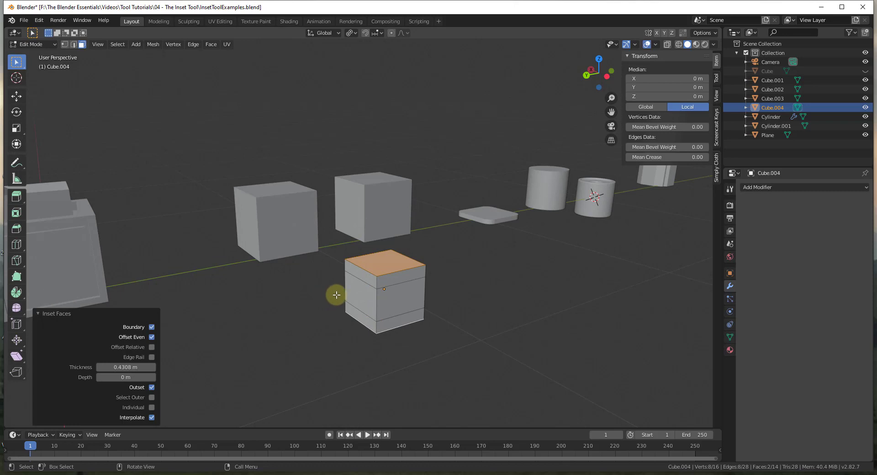
scroll(366, 298, "down", 3)
scroll(594, 215, "up", 4)
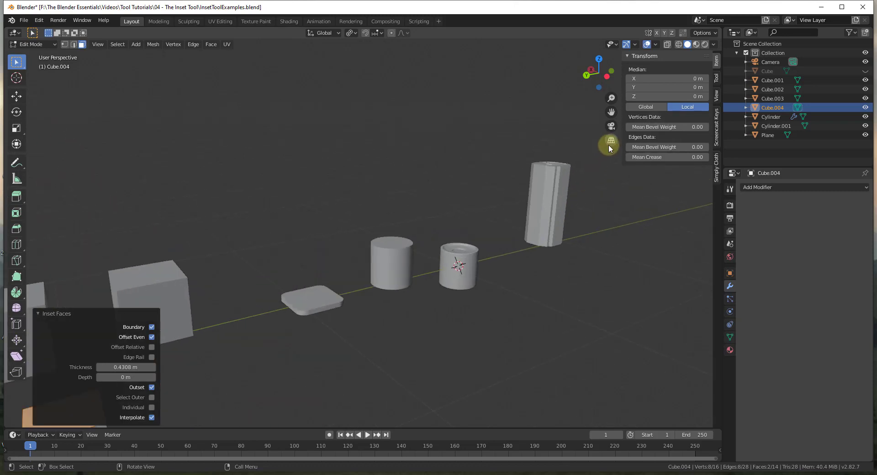
scroll(562, 186, "up", 3)
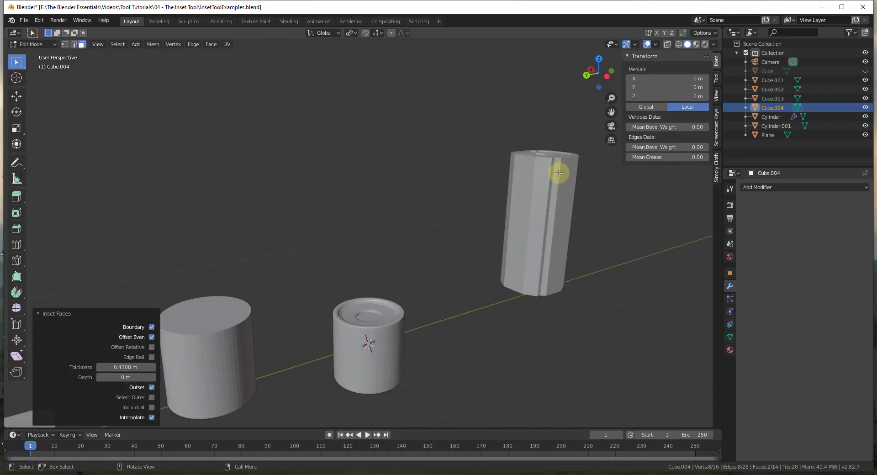
scroll(534, 187, "down", 4)
scroll(497, 237, "up", 5)
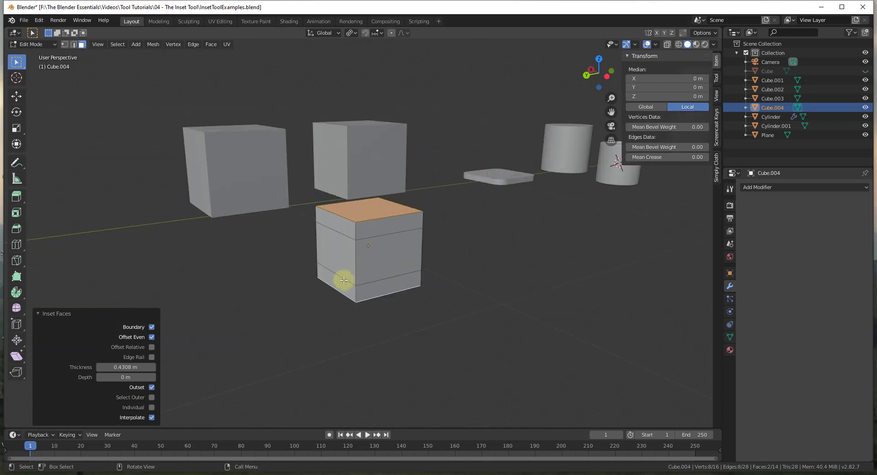
scroll(343, 274, "down", 4)
Finish editing the small cube and delete the cylinder with the recessed top.
key("Tab")
scroll(534, 187, "down", 2)
scroll(534, 187, "up", 5)
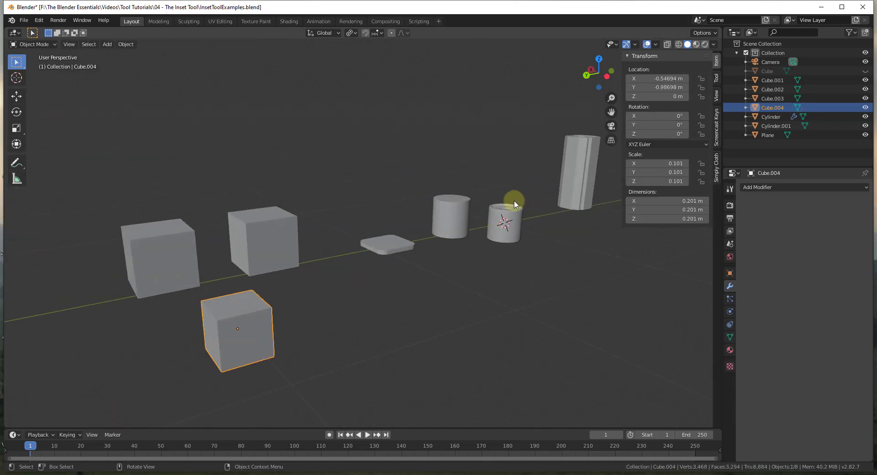
left_click(531, 229)
key("Delete")
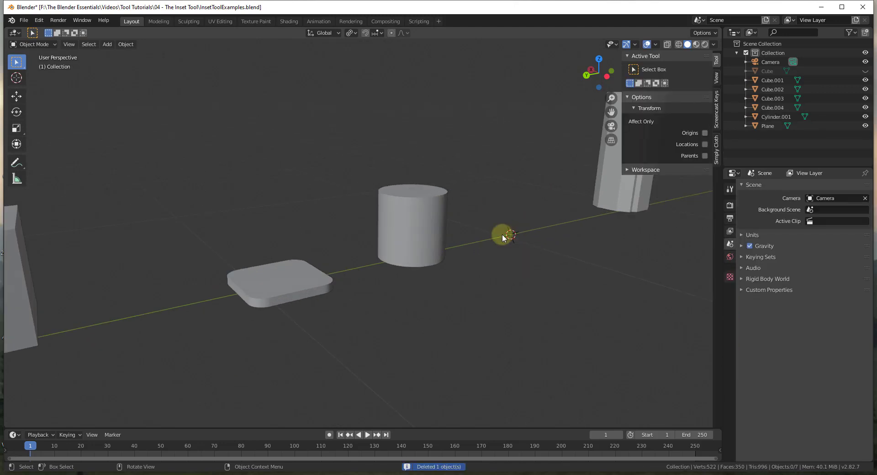
Inset the rounded plate's top face inward with Outset off and a thickness of about 0.1744 m.
scroll(357, 241, "up", 2)
scroll(400, 220, "down", 1)
scroll(366, 247, "up", 2)
scroll(329, 283, "down", 1)
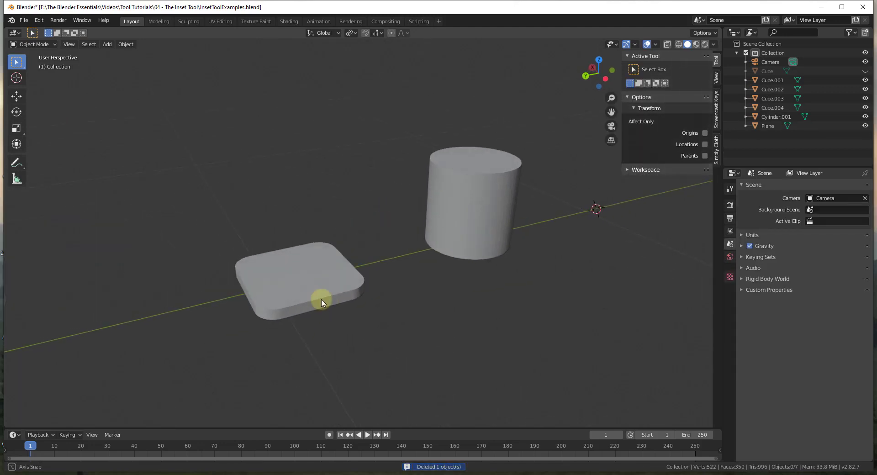
scroll(324, 263, "down", 1)
scroll(339, 260, "down", 2)
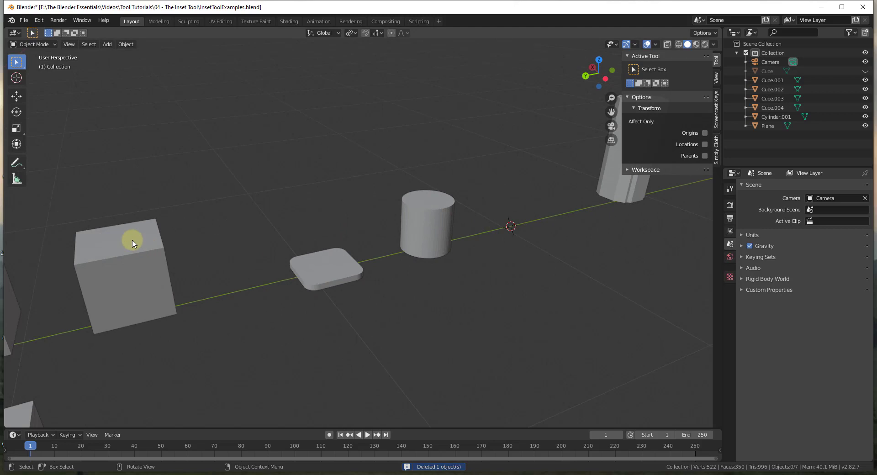
left_click(338, 266)
scroll(338, 268, "up", 3)
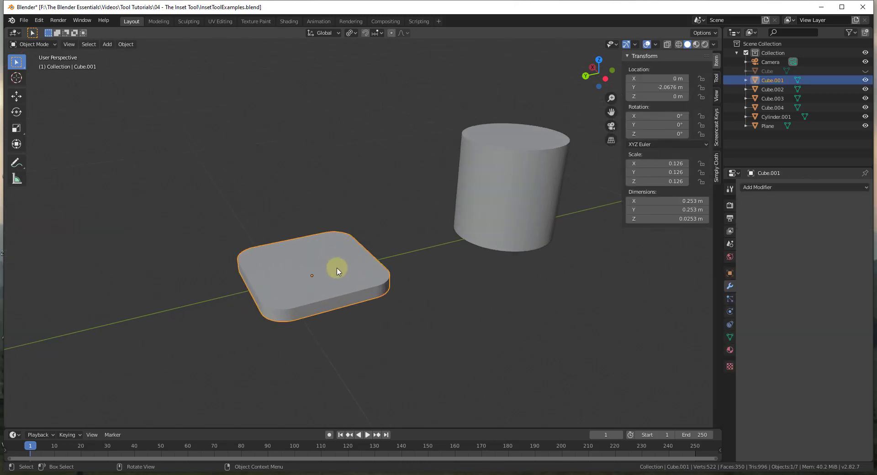
key("Tab")
scroll(357, 273, "up", 3)
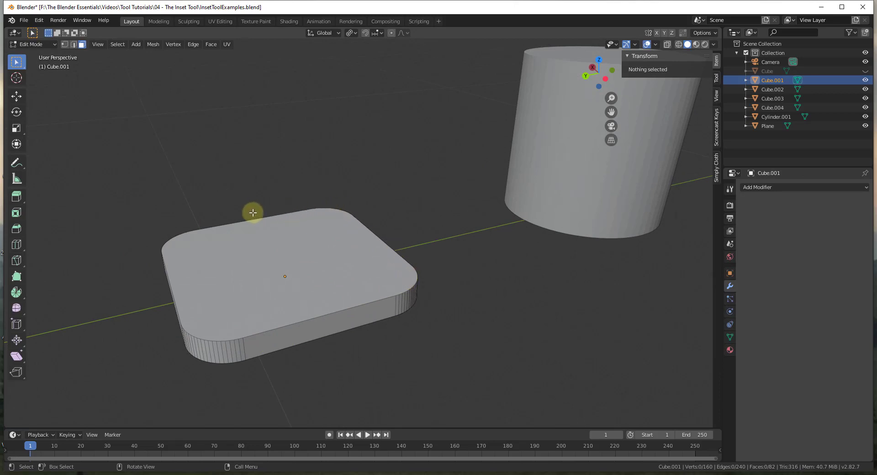
left_click(371, 283)
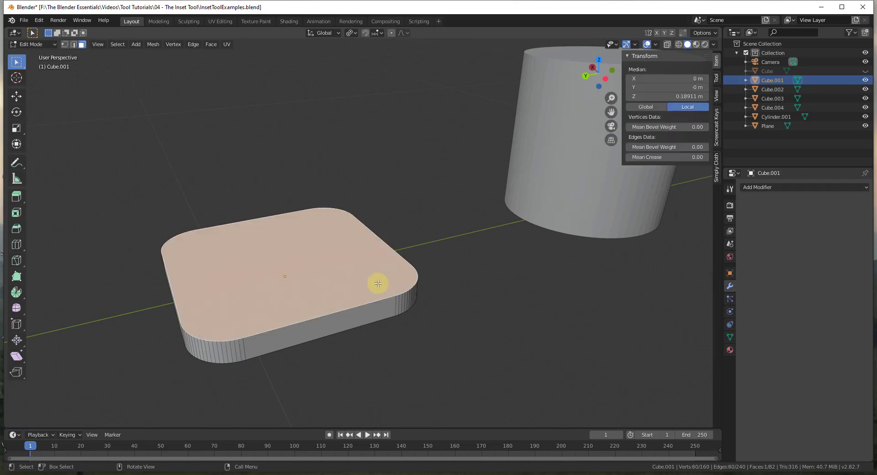
key("i")
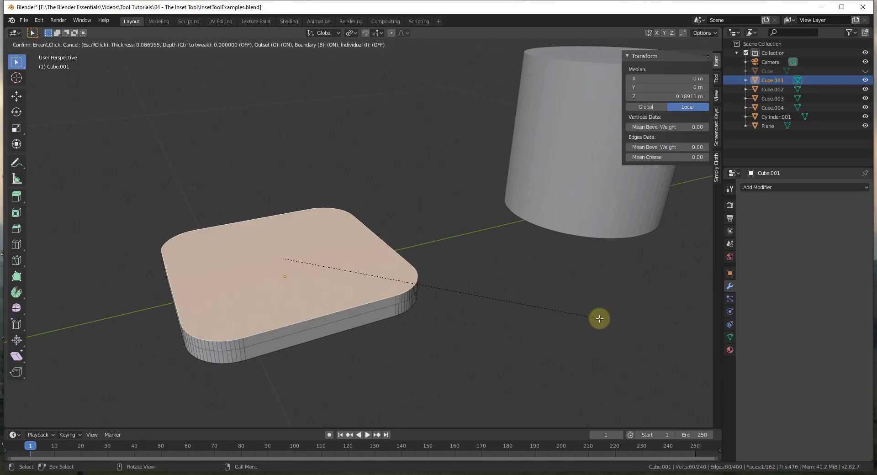
key("o")
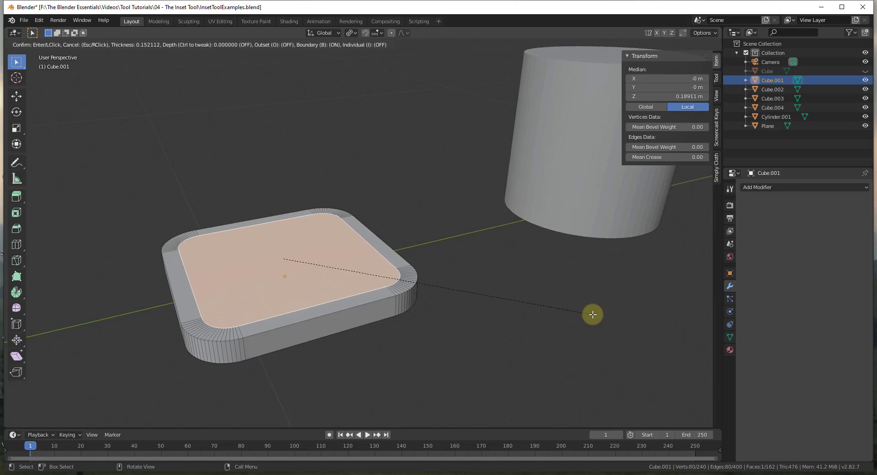
left_click(590, 313)
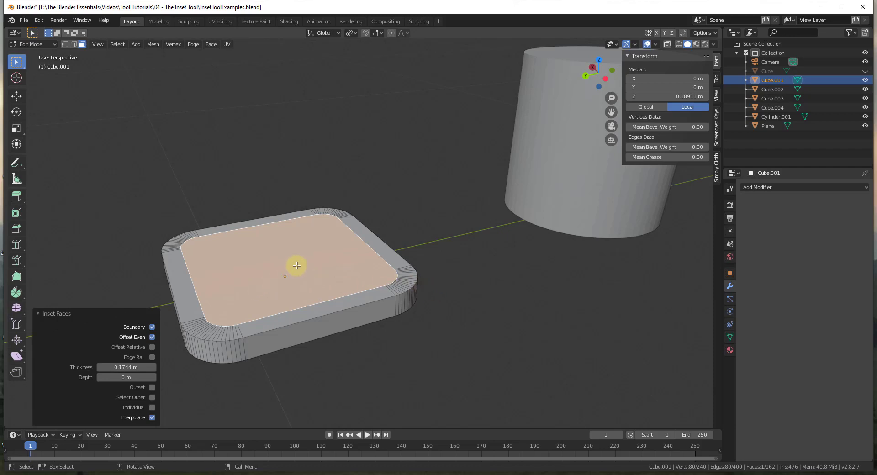
Extrude the plate's inset face about 0.0079 m downward to form a shallow recess and finish editing the plate.
scroll(327, 261, "up", 3)
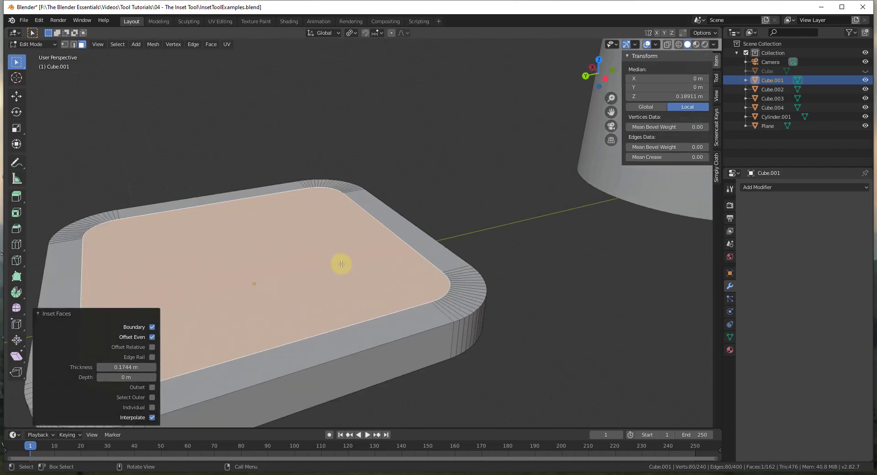
scroll(457, 299, "up", 2)
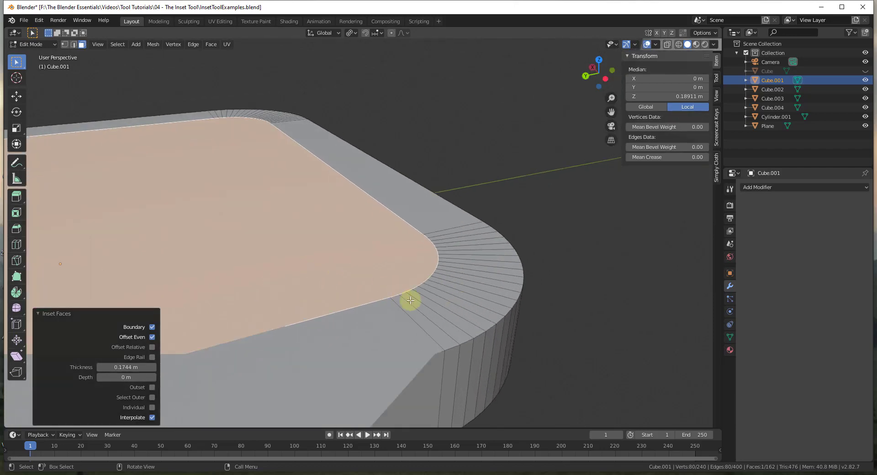
scroll(379, 267, "down", 3)
key("e")
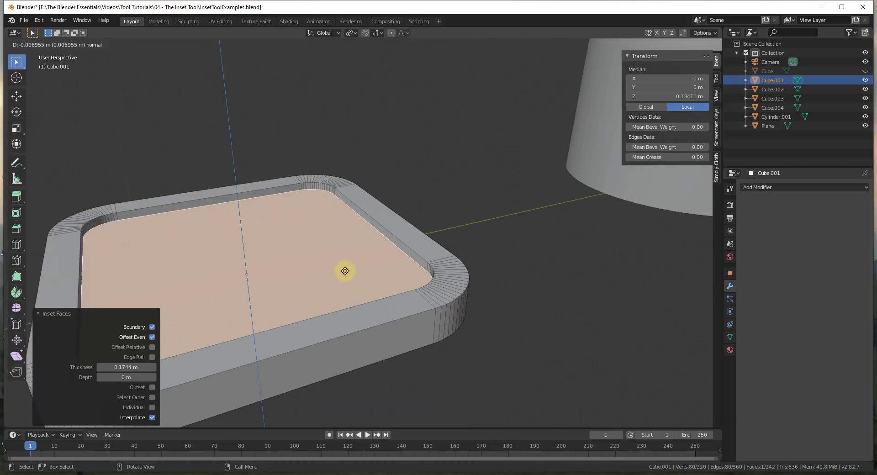
left_click(340, 273)
scroll(338, 274, "down", 3)
scroll(343, 275, "up", 2)
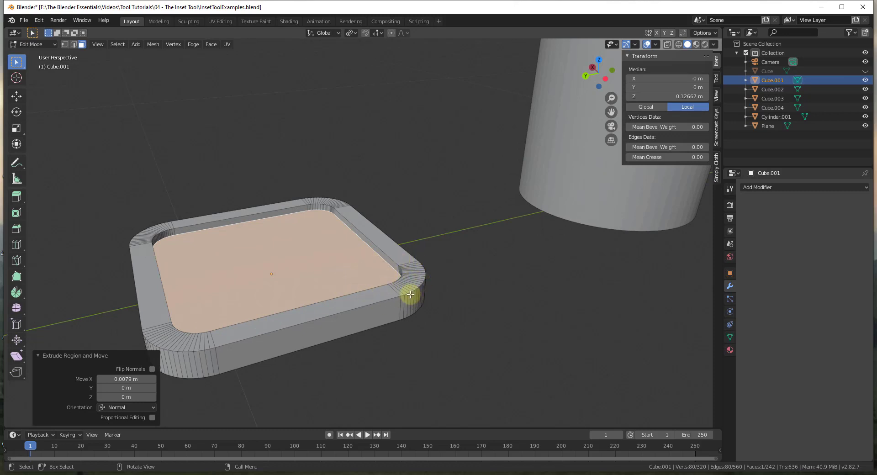
left_click(429, 290)
scroll(434, 229, "down", 5)
scroll(477, 220, "up", 3)
key("Tab")
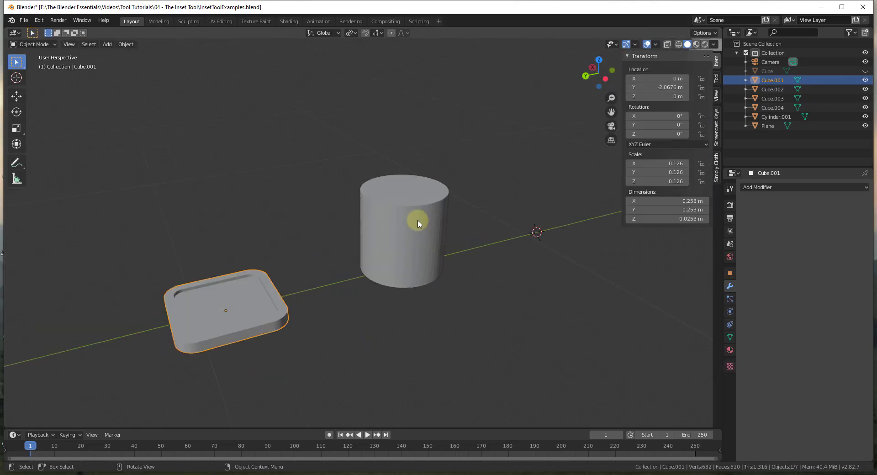
Edit the mesh of the plain cylinder beside the plate and select only its top face.
left_click(423, 192)
scroll(411, 197, "up", 3)
key("Tab")
scroll(421, 194, "up", 3)
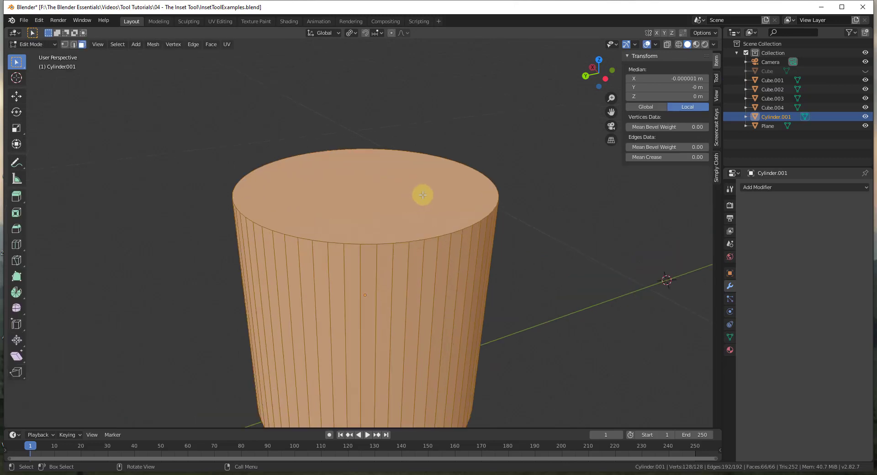
left_click(484, 237)
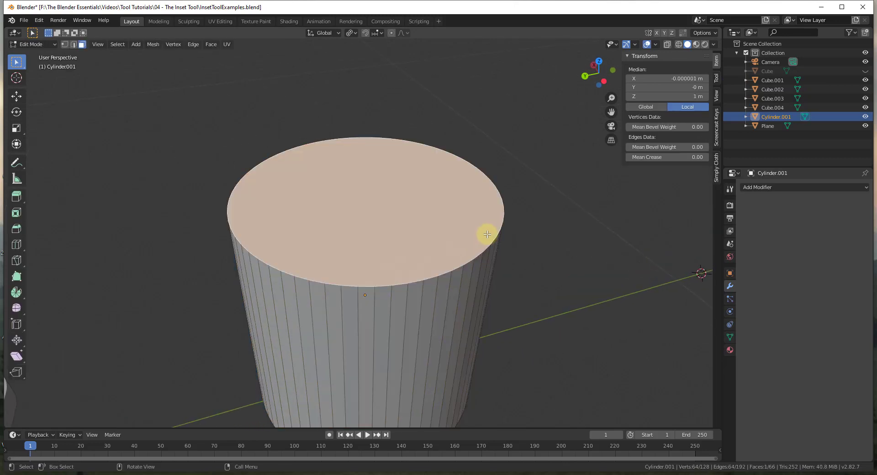
scroll(461, 218, "down", 3)
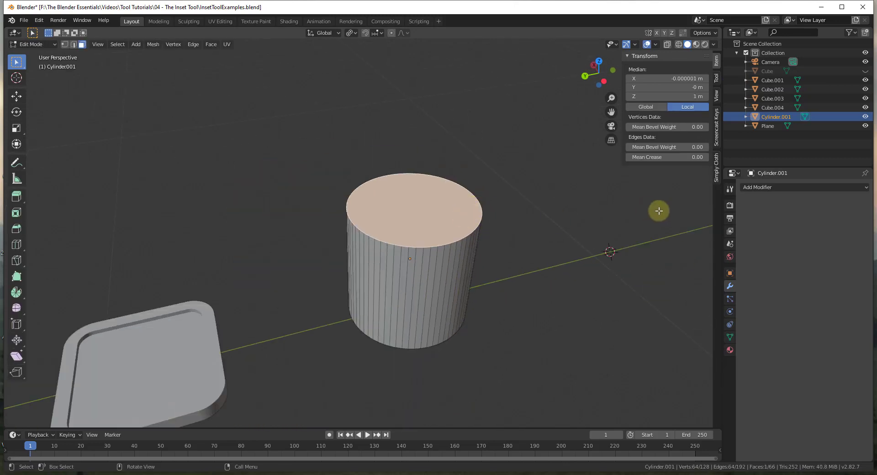
Add a Subdivision Surface modifier to the cylinder and examine how it deforms the top and sides.
left_click(765, 188)
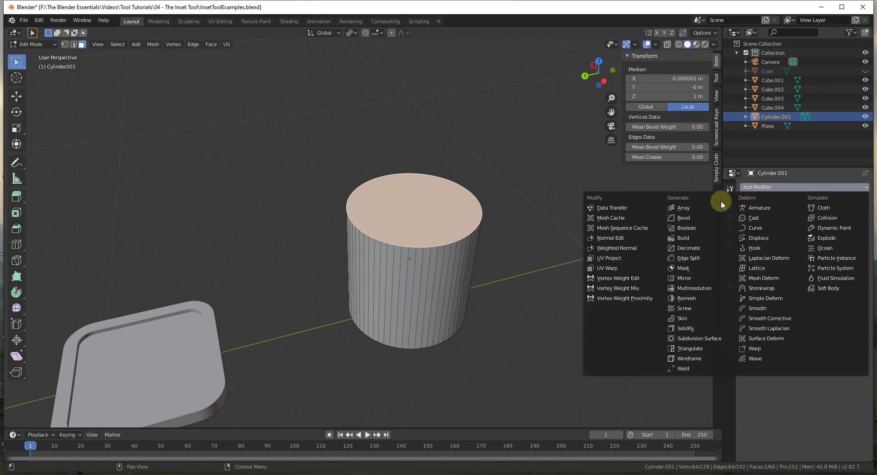
left_click(685, 338)
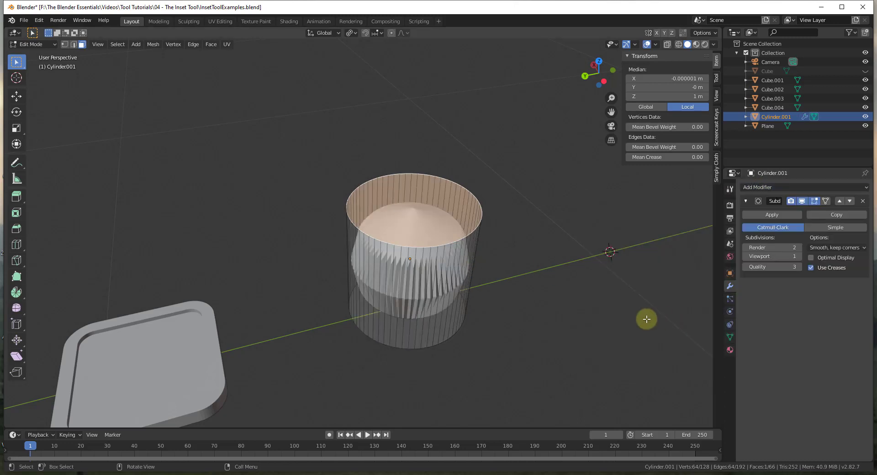
mouse_move(454, 257)
middle_mouse_down()
mouse_move(457, 155)
mouse_move(476, 212)
mouse_move(460, 252)
middle_mouse_up()
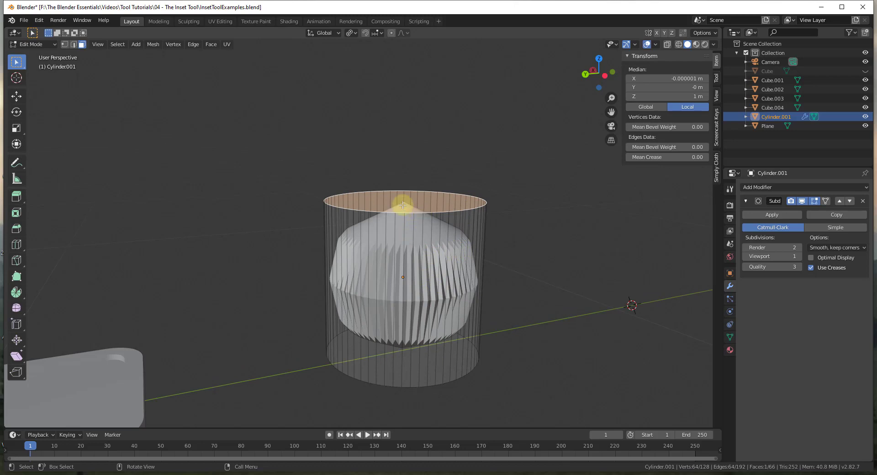
middle_click_drag(483, 236, 387, 248)
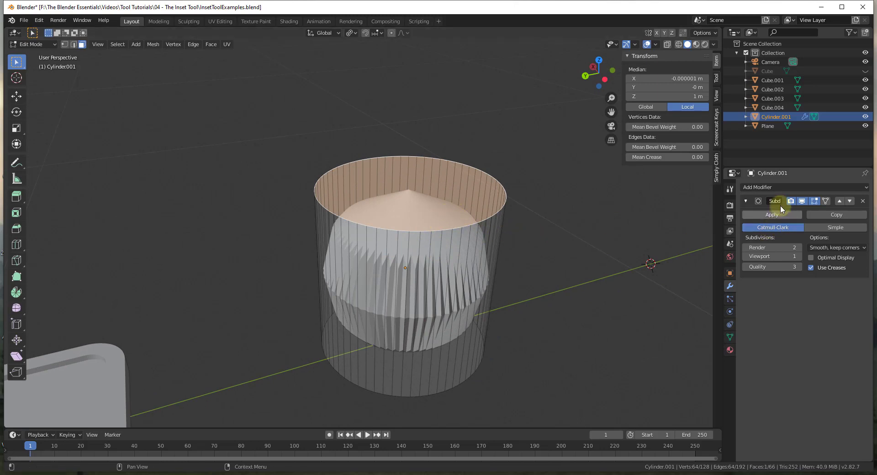
Hide the subdivision modifier in the viewport and inset the cylinder's top face by about 0.8978 m towards the centre.
left_click(802, 201)
middle_click_drag(595, 198, 441, 228)
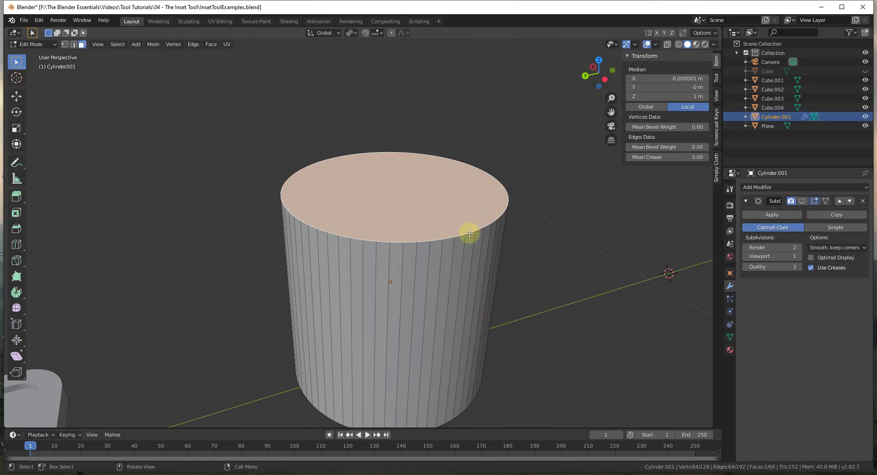
key("i")
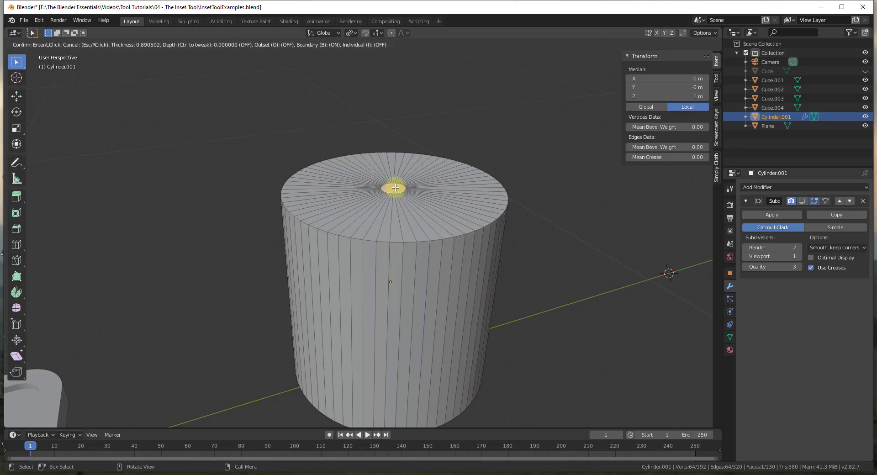
left_click(393, 187)
scroll(402, 192, "up", 5)
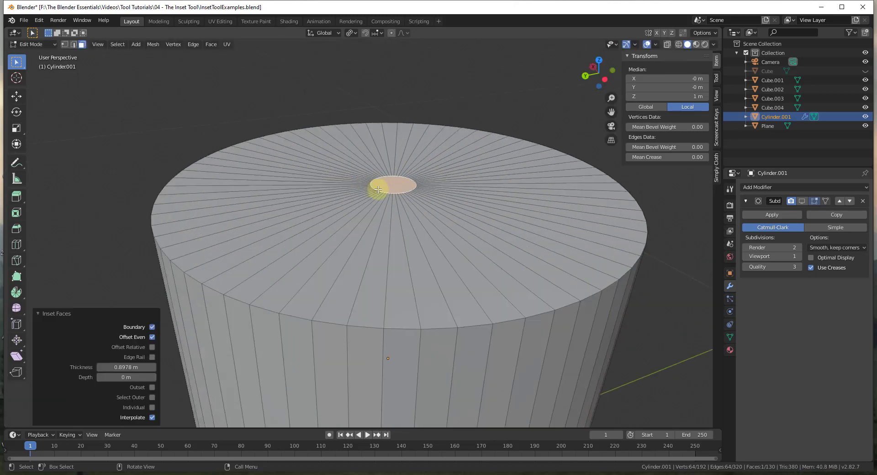
scroll(407, 190, "down", 5)
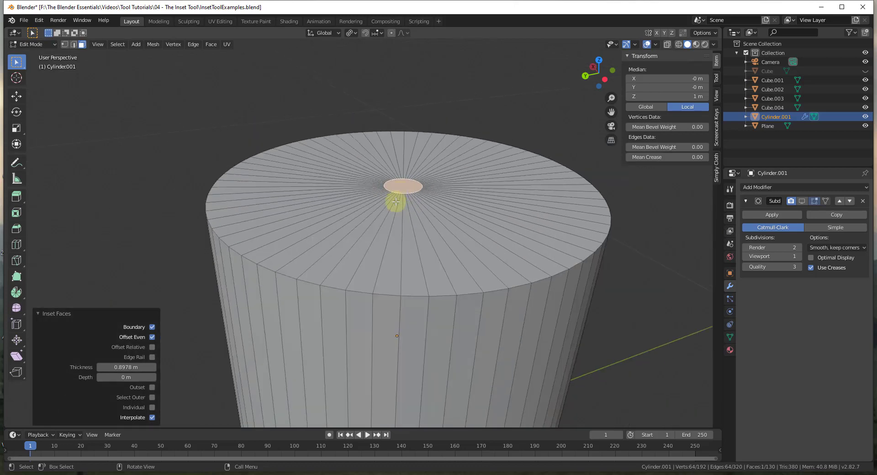
scroll(421, 223, "down", 2)
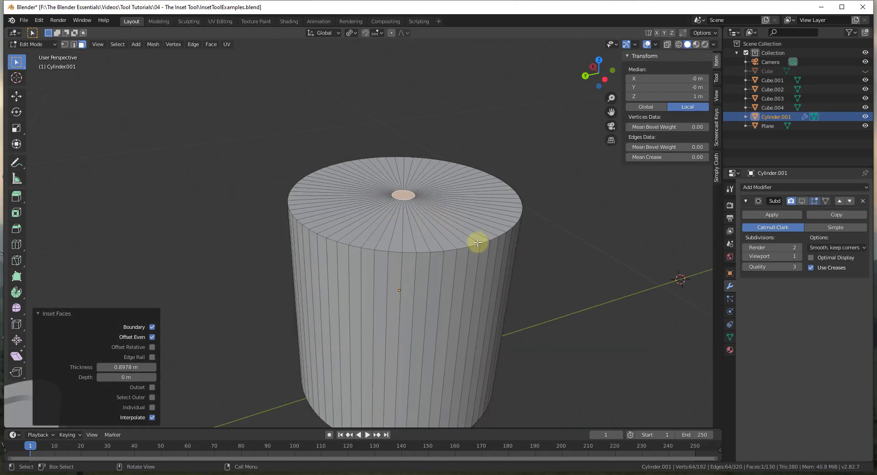
Add one horizontal loop cut around the cylinder and slide it close to the top rim, with a factor of about -0.910.
key("ctrl+r")
left_click(492, 254)
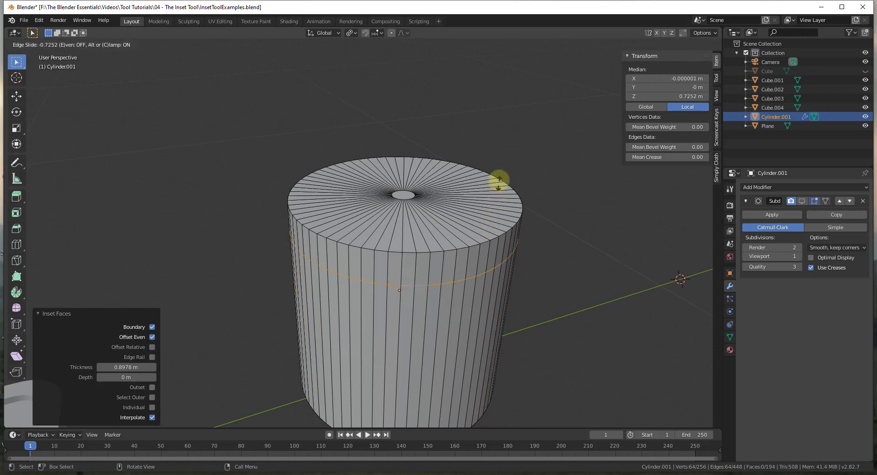
left_click(479, 223)
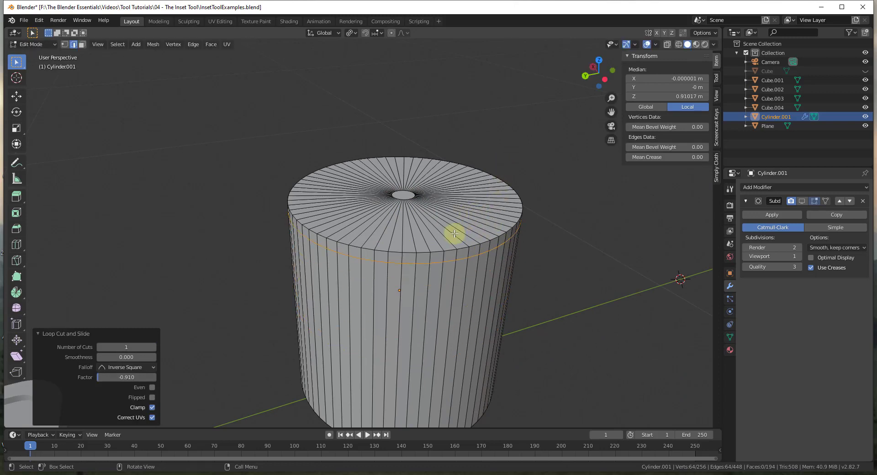
left_click(420, 253, "alt")
key("i")
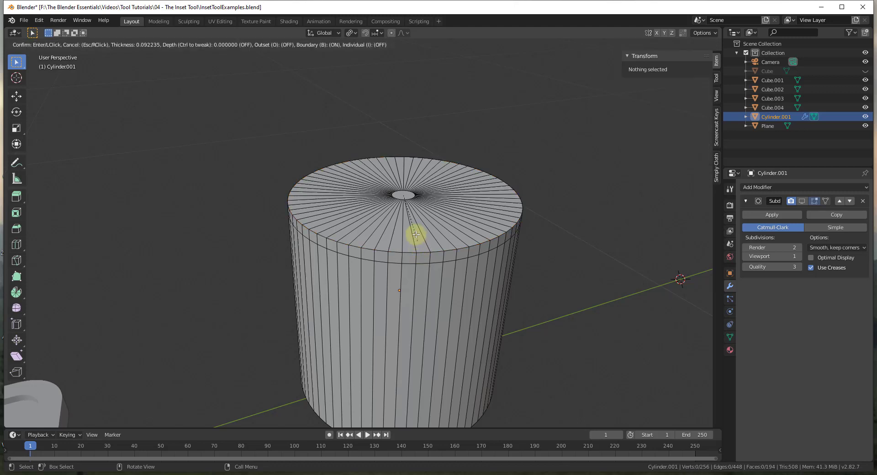
left_click(402, 196)
scroll(462, 183, "up", 2)
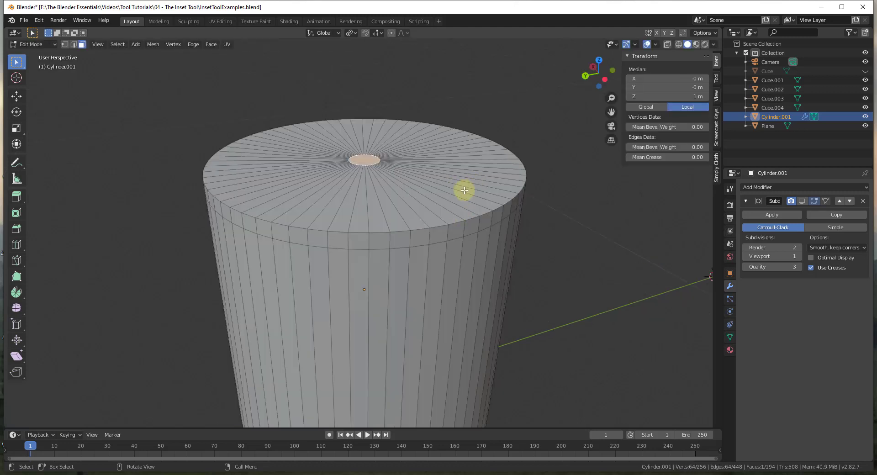
Show the subdivision modifier in the viewport again, finish editing the cylinder and inspect its smoothed top.
left_click(802, 202)
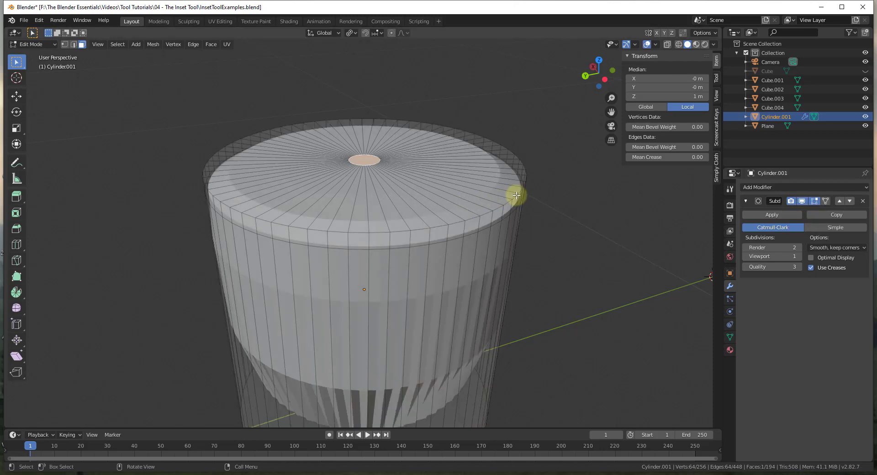
key("Tab")
scroll(448, 183, "up", 3)
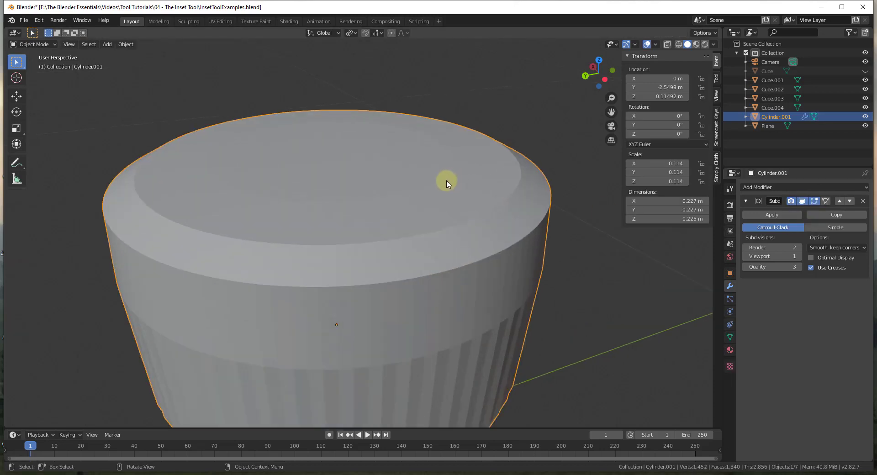
scroll(447, 183, "down", 2)
middle_click_drag(446, 180, 453, 229)
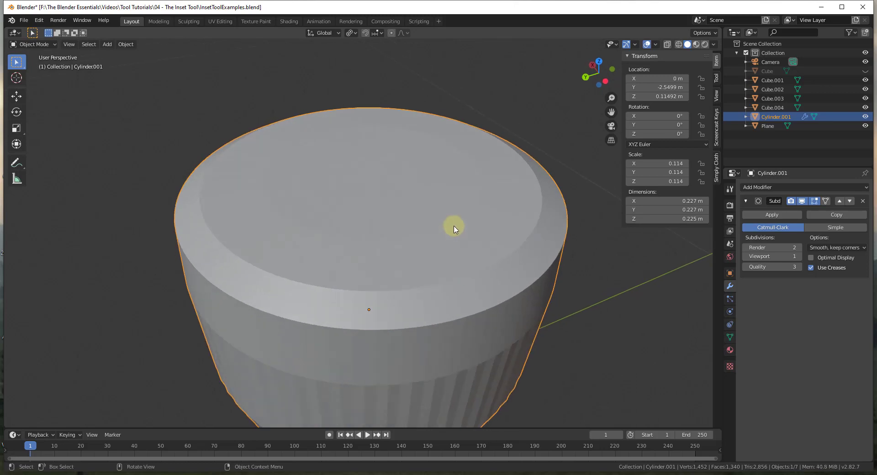
scroll(384, 157, "up", 2)
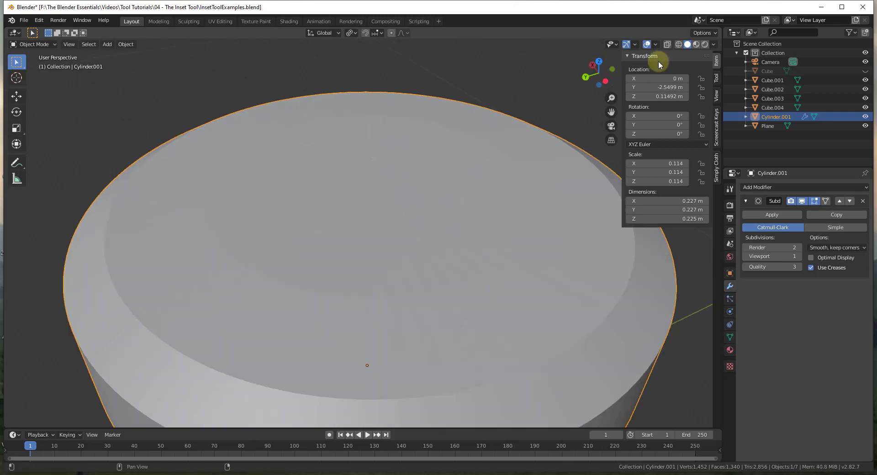
Display the wireframe overlay to examine the subdivided geometry on the cylinder's top, and hide it again.
left_click(656, 45)
left_click(598, 196)
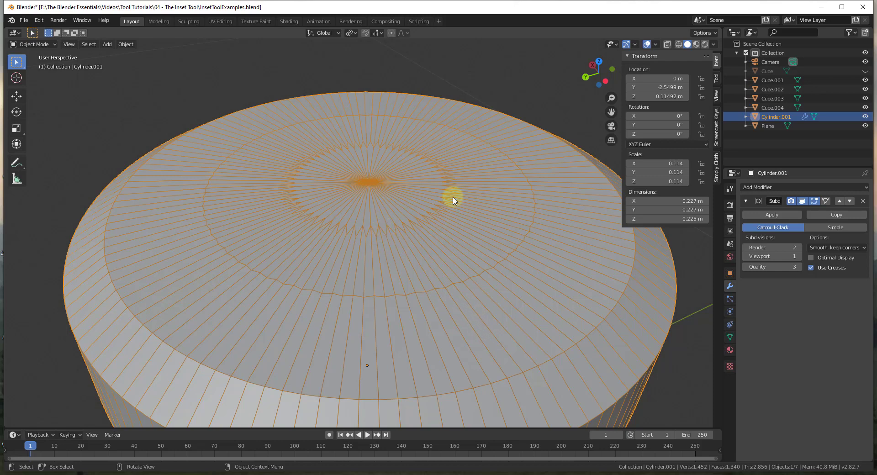
left_click(655, 45)
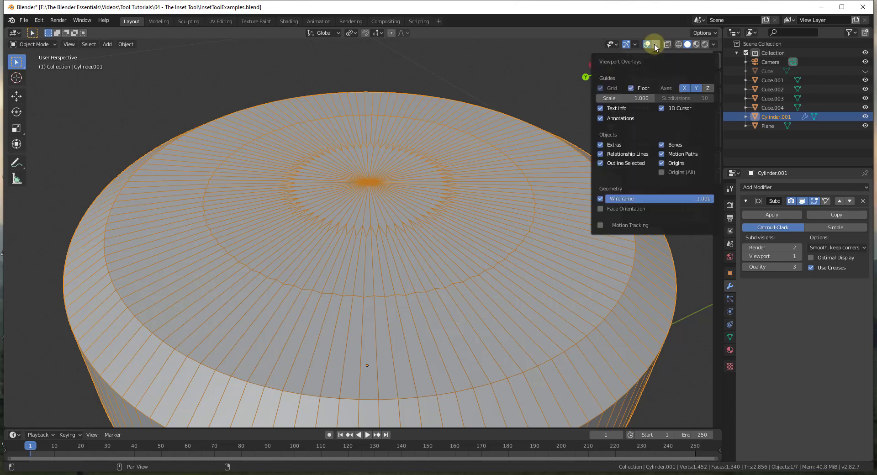
left_click(599, 200)
Return to editing the cylinder's mesh and undo its loop cut, top-face inset and Subdivision Surface modifier.
scroll(507, 185, "down", 5)
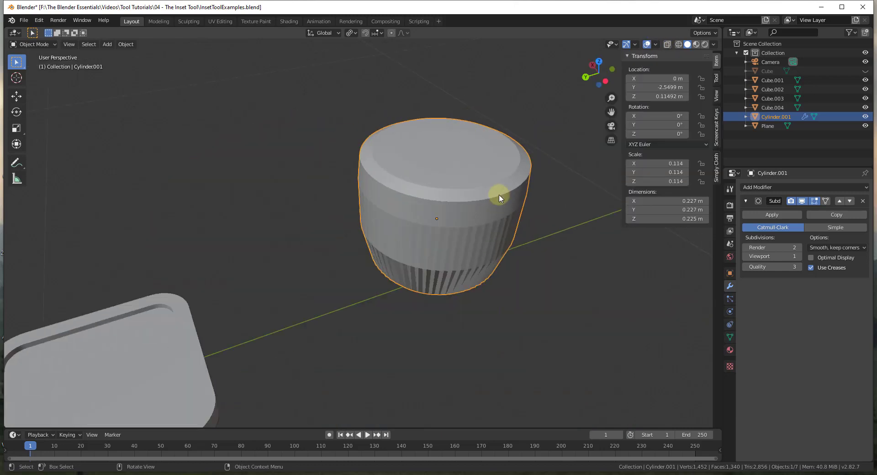
mouse_move(499, 194)
middle_mouse_down()
mouse_move(525, 116)
mouse_move(487, 204)
middle_mouse_up()
key("Tab")
scroll(525, 118, "up", 4)
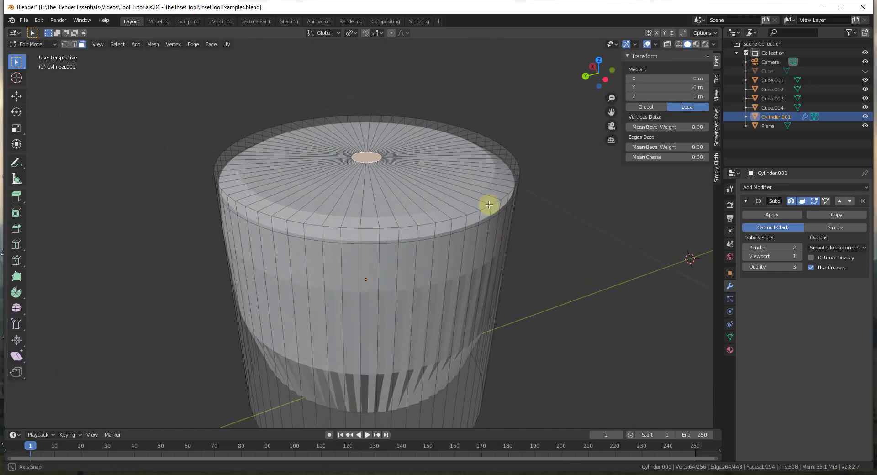
key("ctrl+z")
key("ctrl+z")
key("ctrl+z")
key("ctrl+z")
key("ctrl+z")
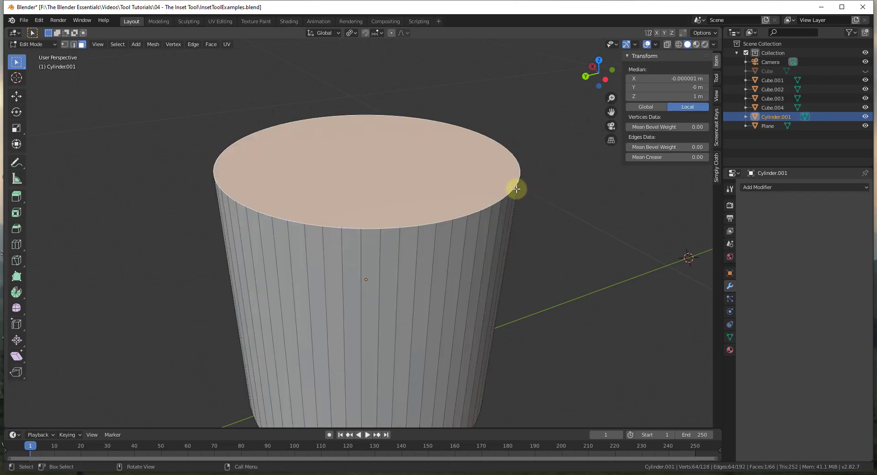
Inset the cylinder's top face by about 0.1616 m and extrude the inner face down about 0.007 m.
key("i")
left_click(493, 178)
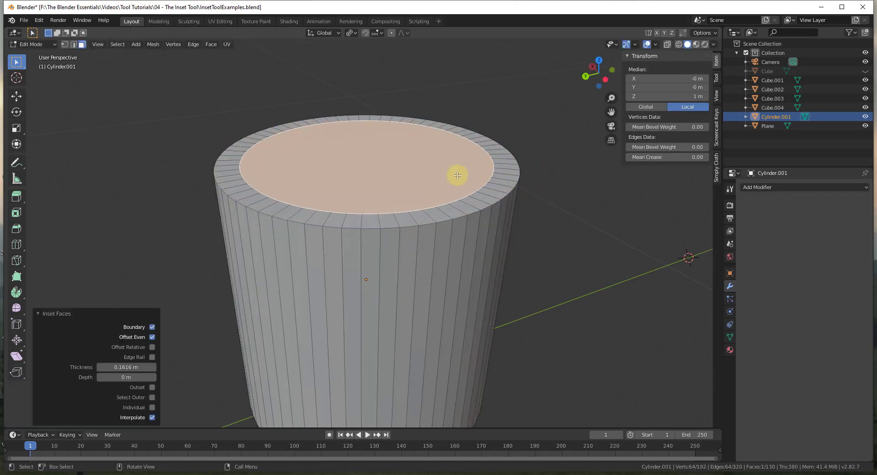
key("g")
key("z")
key("z")
left_click(454, 182)
key("e")
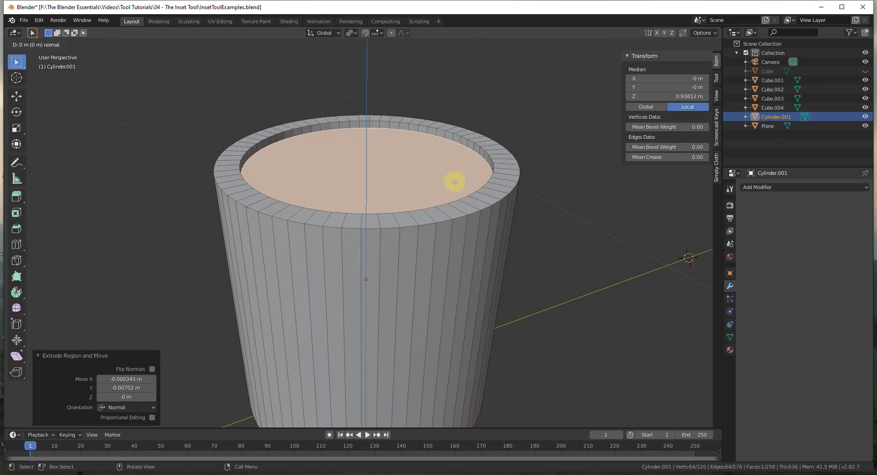
right_click(438, 176)
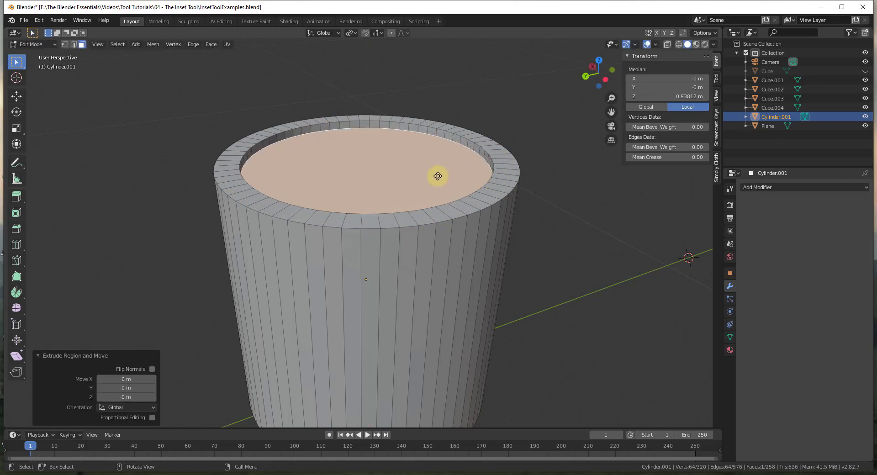
Inset the recessed face by about 0.2119 m and extrude it down about 0.0055 m as a second level.
key("i")
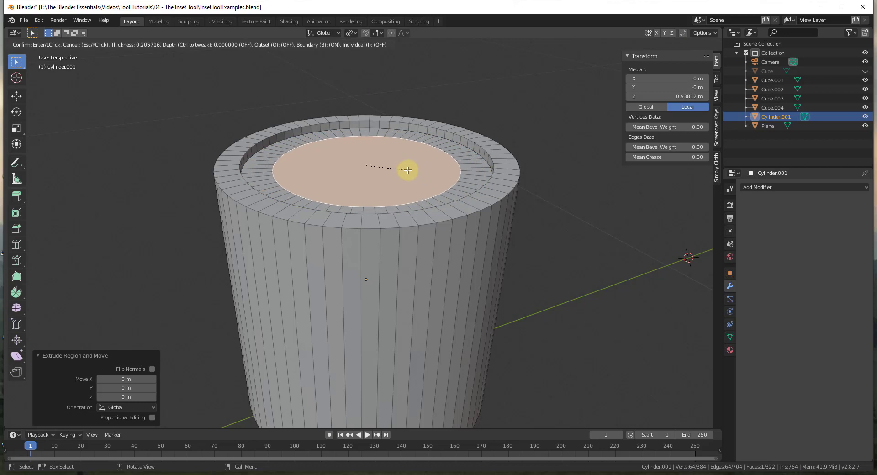
left_click(406, 170)
key("e")
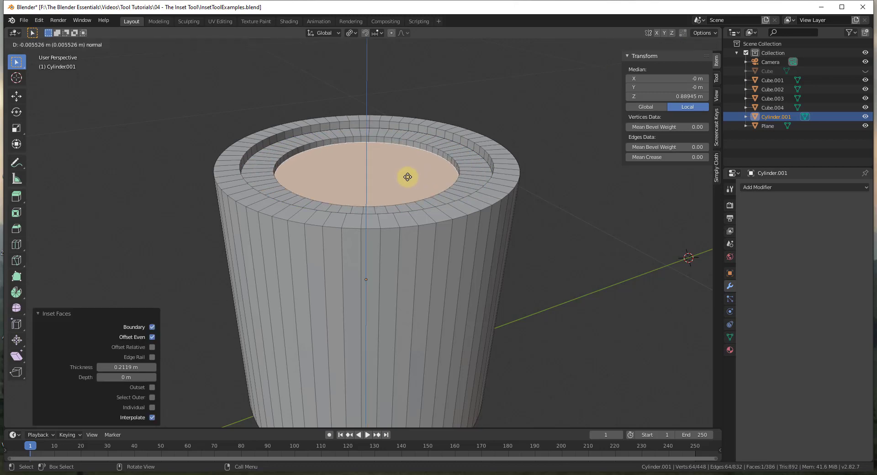
left_click(408, 177)
Inset the second level's face, extrude it down about 0.0068 m, and inset the new floor by about 0.3108 m towards the centre.
key("i")
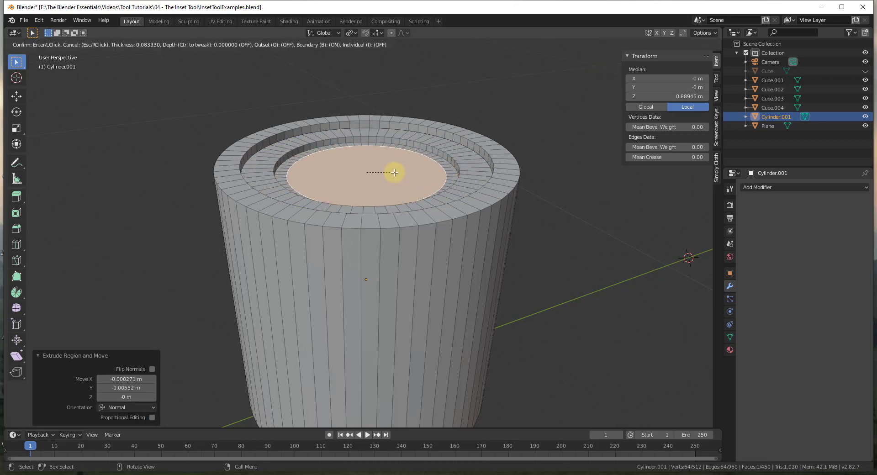
left_click(372, 175)
key("e")
left_click(382, 185)
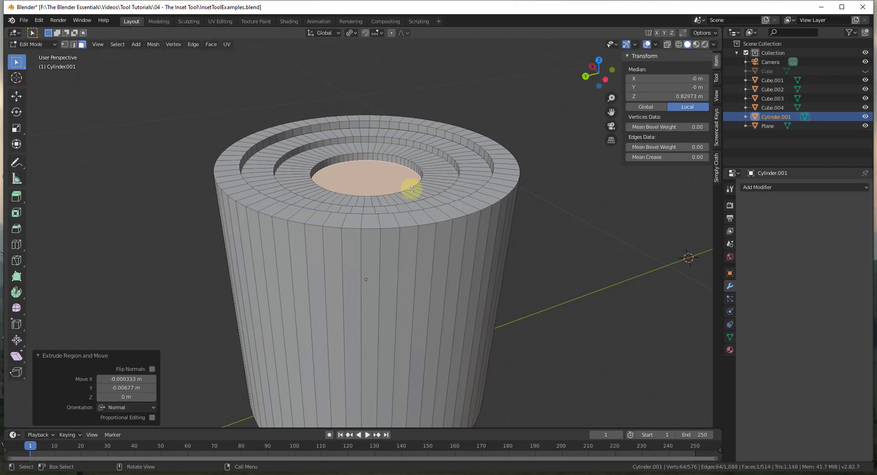
key("i")
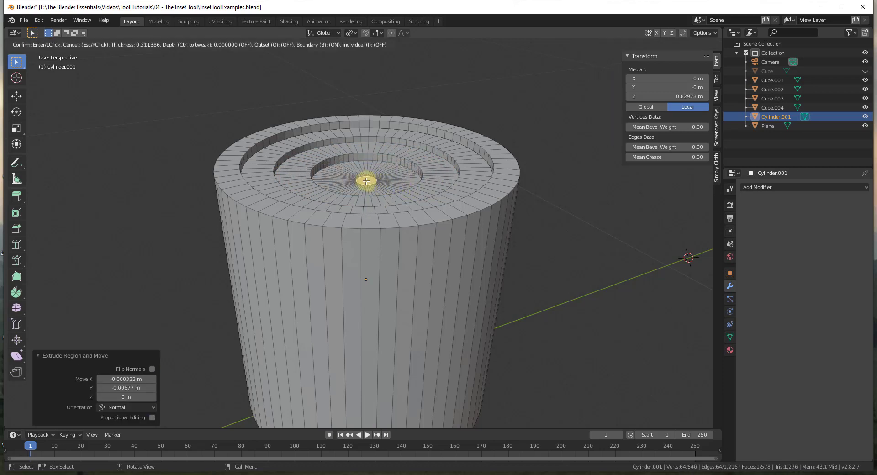
left_click(366, 181)
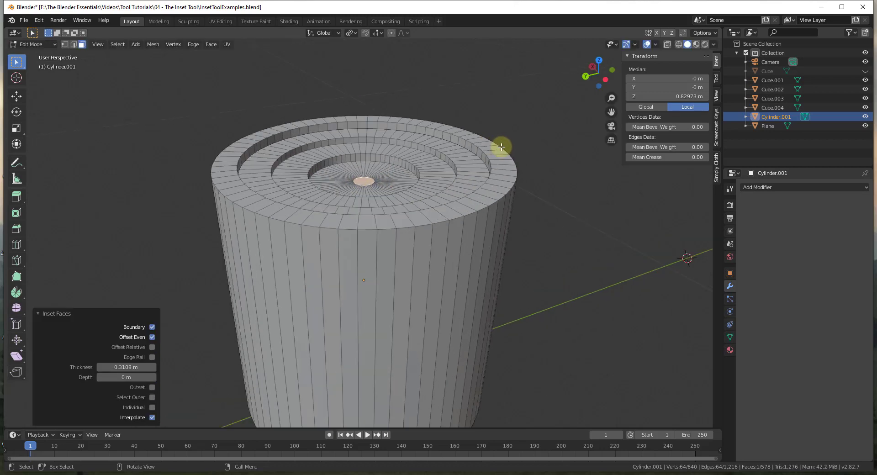
Add two single loop cuts to the innermost recess wall, slid with factors of about 0.465 and -0.415.
scroll(402, 141, "up", 1)
key("ctrl+r")
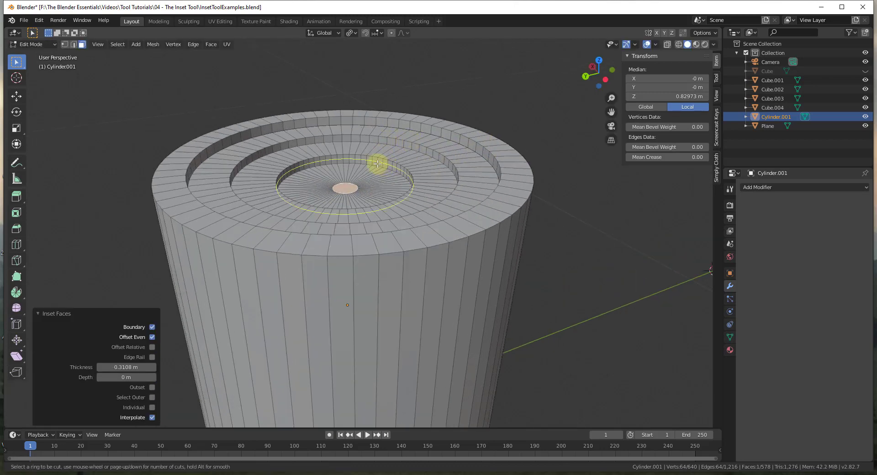
left_click(375, 162)
left_click(374, 160)
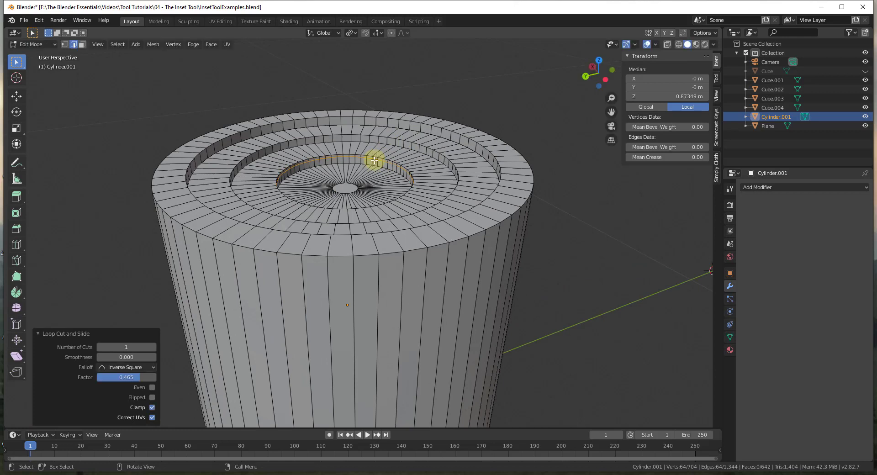
key("ctrl+r")
left_click(374, 163)
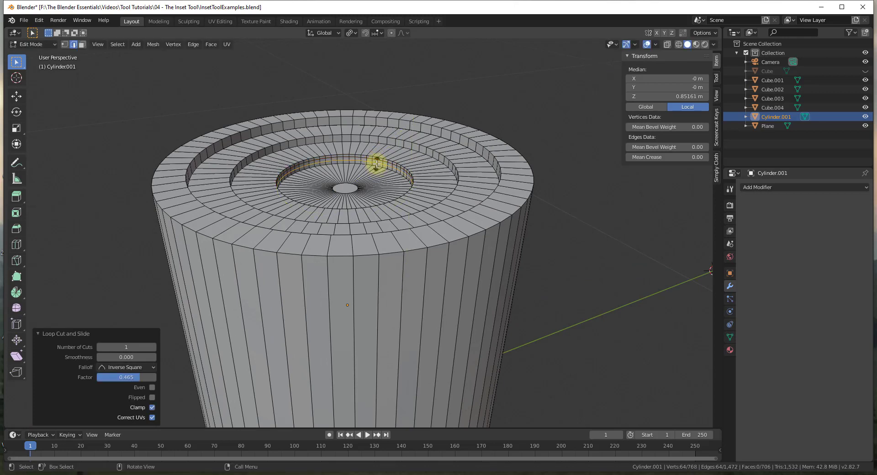
left_click(382, 142)
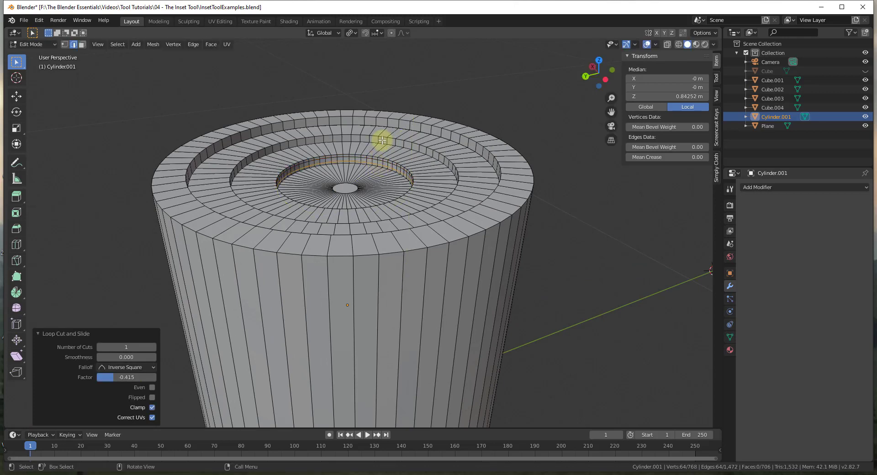
Add one centred loop cut to the middle recess wall and one to the outer recess wall, without sliding them.
key("ctrl+r")
left_click(386, 140)
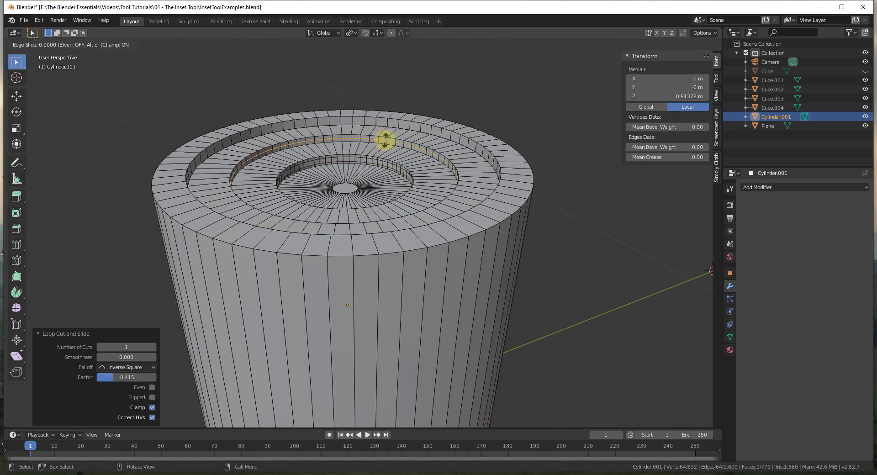
right_click(385, 139)
key("ctrl+r")
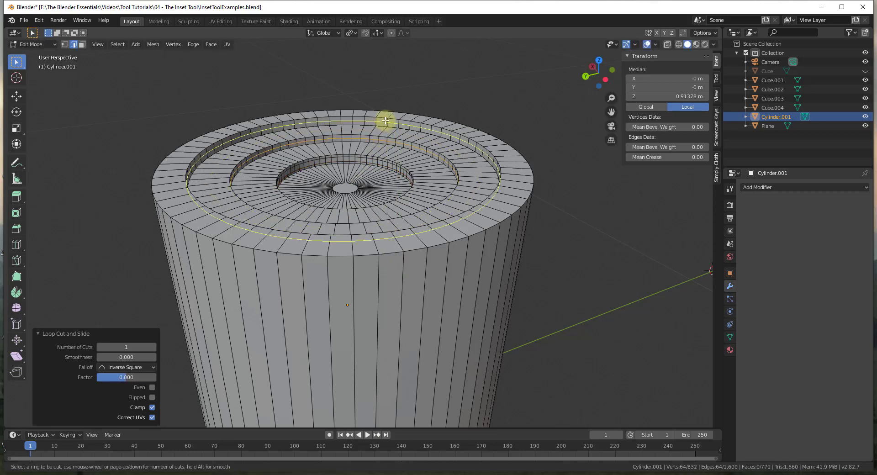
left_click(386, 121)
right_click(385, 121)
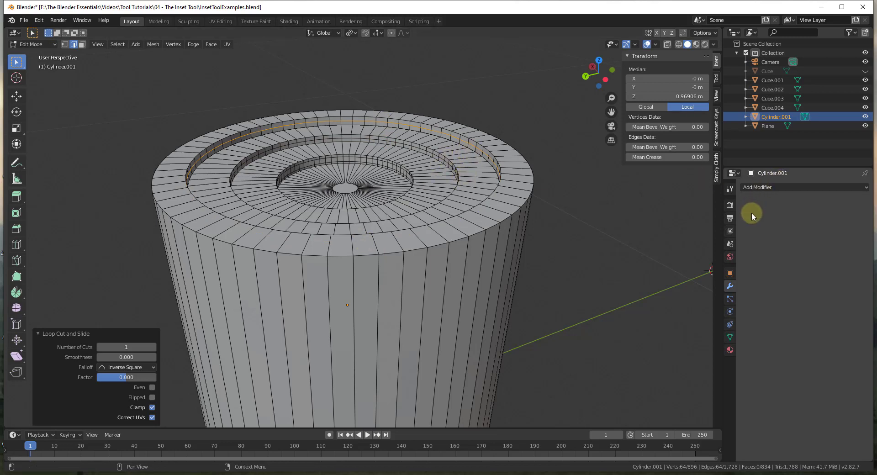
Add a Subdivision Surface modifier to the cylinder, finish editing its mesh and inspect the smoothed stepped recesses.
left_click(764, 188)
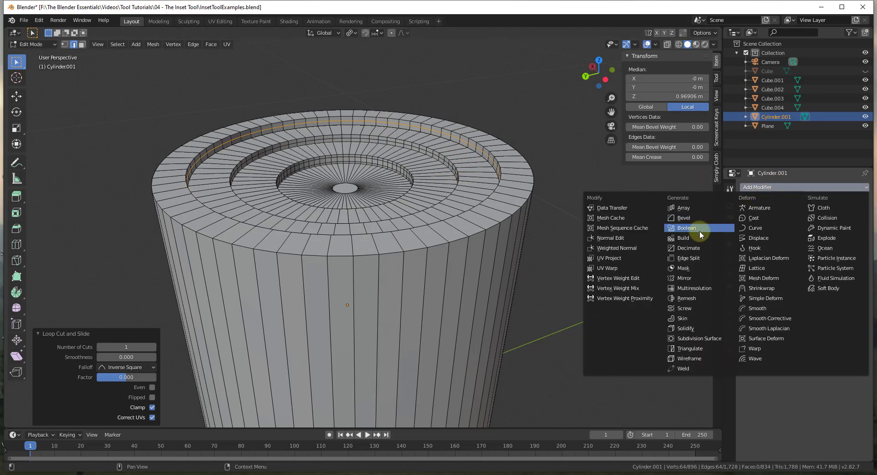
left_click(694, 338)
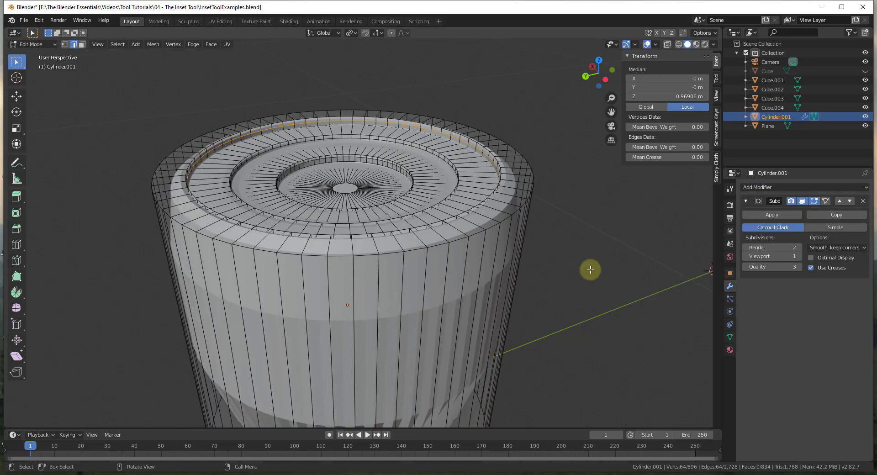
key("Tab")
scroll(379, 224, "up", 1)
scroll(331, 184, "up", 3)
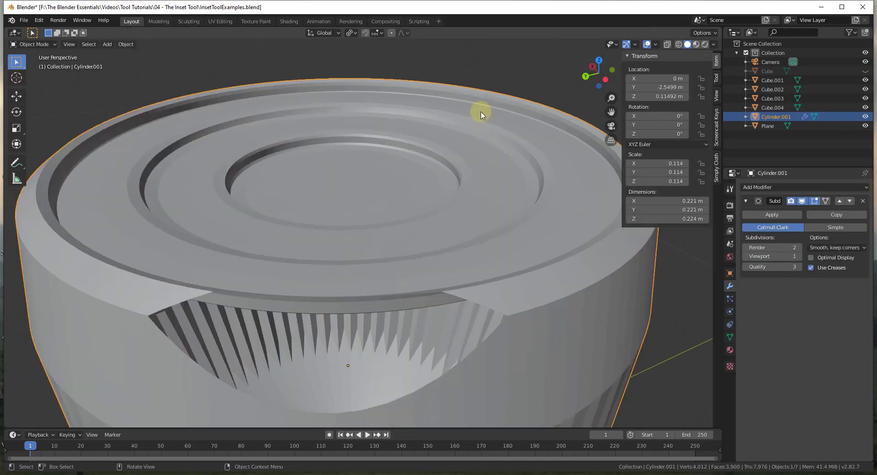
scroll(478, 164, "down", 2)
scroll(484, 138, "down", 3)
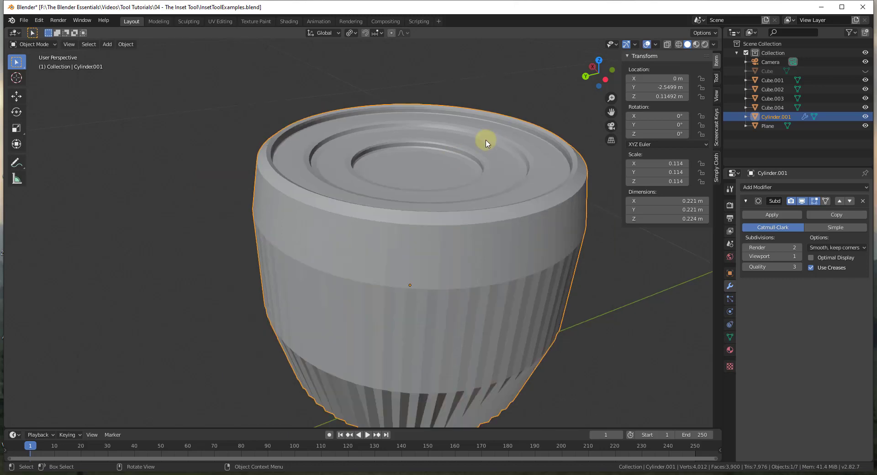
scroll(534, 156, "up", 1)
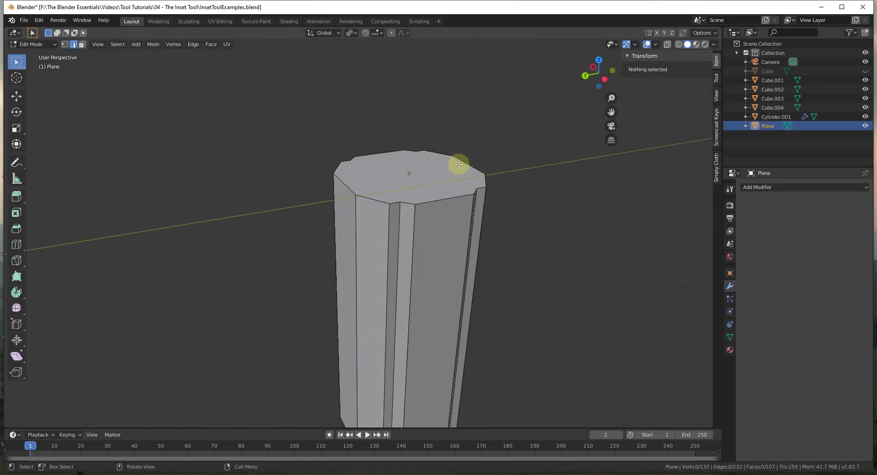
Switch to face selection, select the top face of the notched column and inset it by about 0.01325 m.
scroll(501, 157, "down", 2)
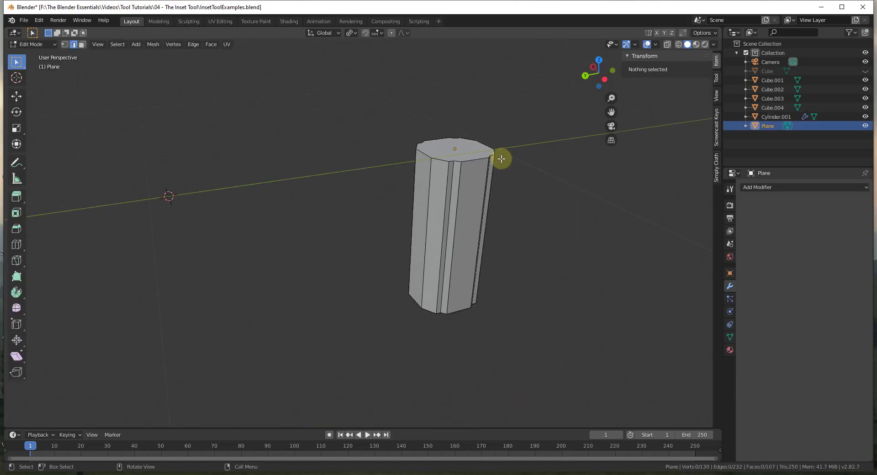
scroll(476, 175, "up", 2)
middle_click_drag(475, 175, 448, 106)
scroll(460, 92, "down", 3)
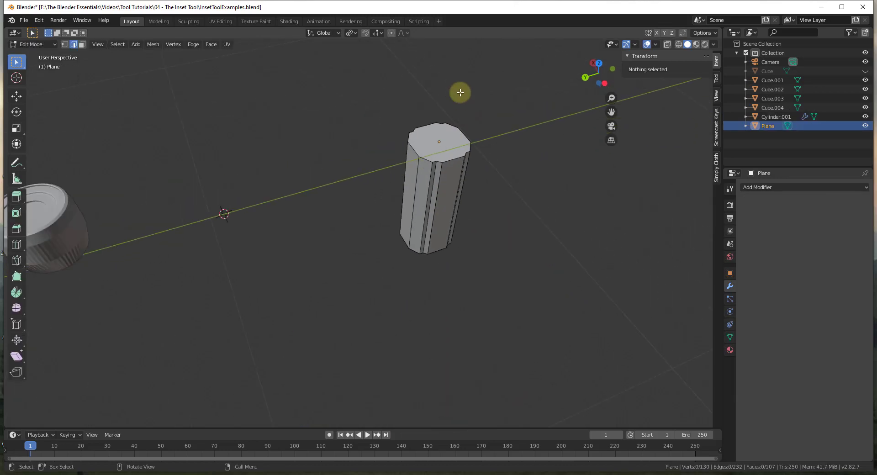
scroll(421, 158, "up", 3)
scroll(420, 159, "up", 2)
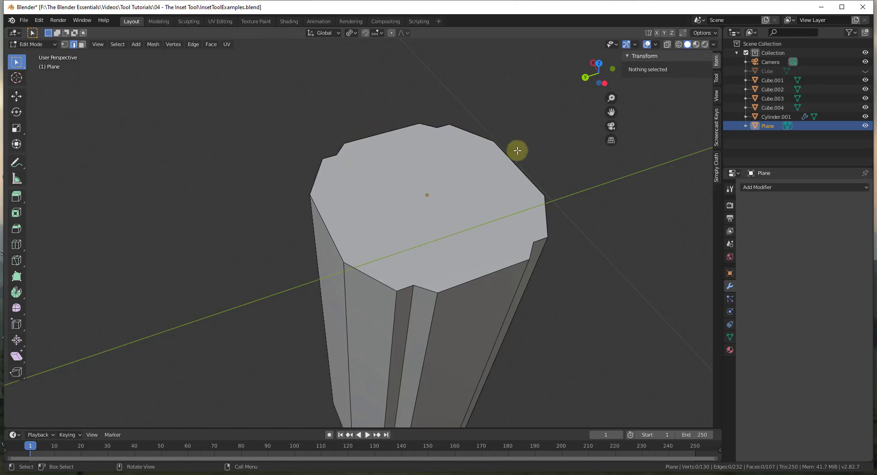
left_click(501, 229)
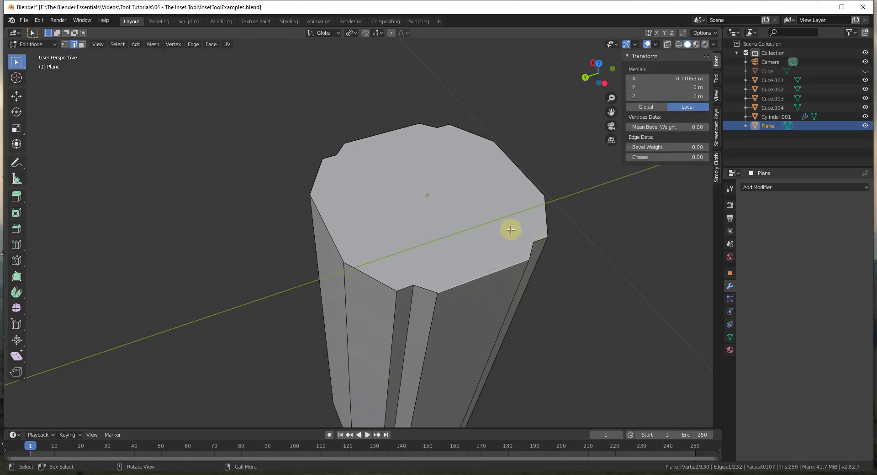
key("3")
left_click(504, 231)
key("i")
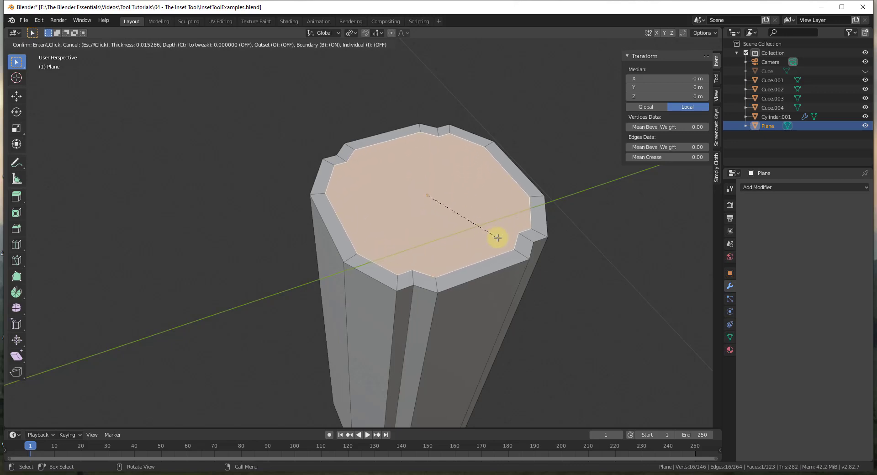
left_click(499, 238)
Extrude the column's inset top face down about 0.0119 m and scale it to about 0.895.
key("e")
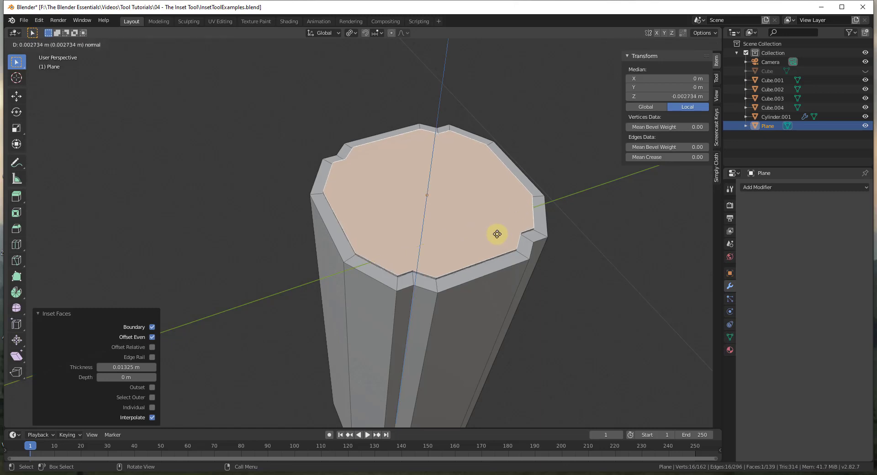
left_click(475, 221)
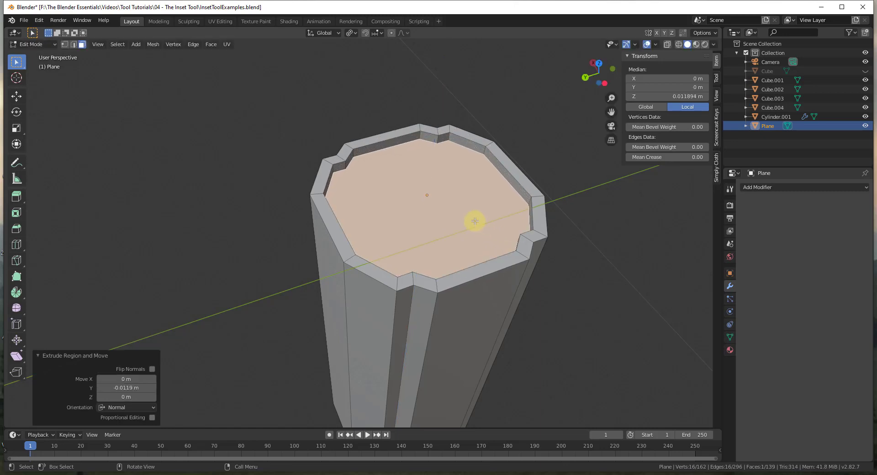
key("s")
left_click(470, 220)
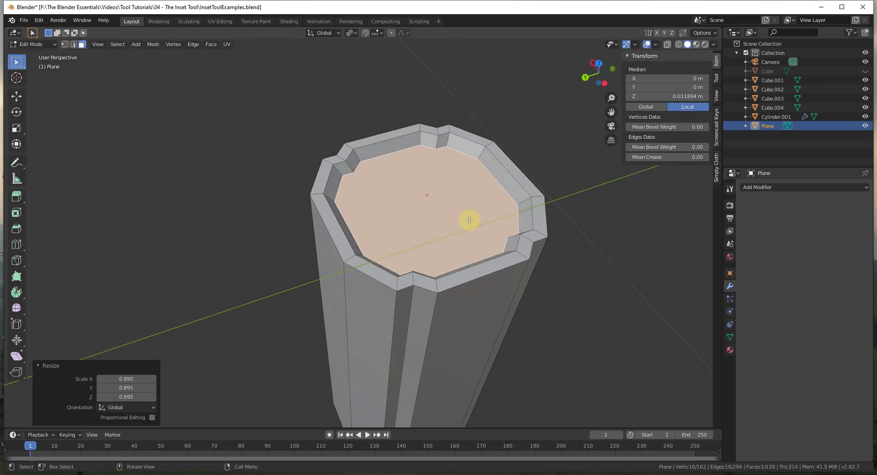
Extrude the recessed top face of the column up about 0.0109 m and scale it to about 0.780.
key("e")
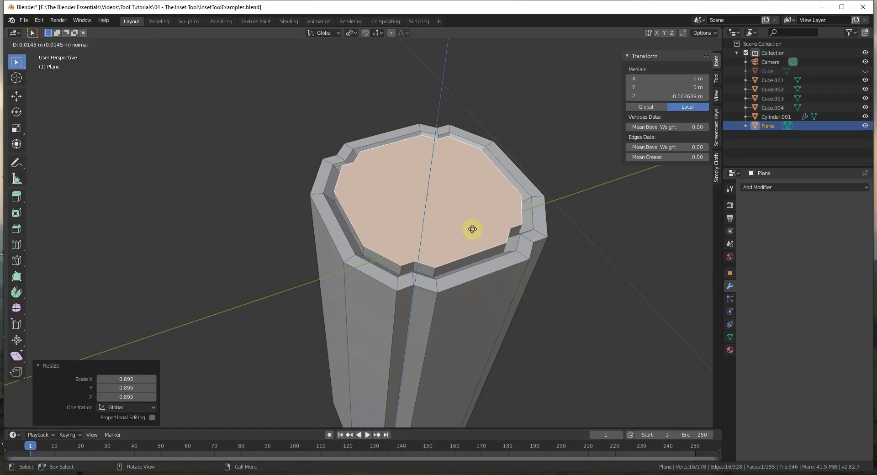
left_click(472, 228)
key("s")
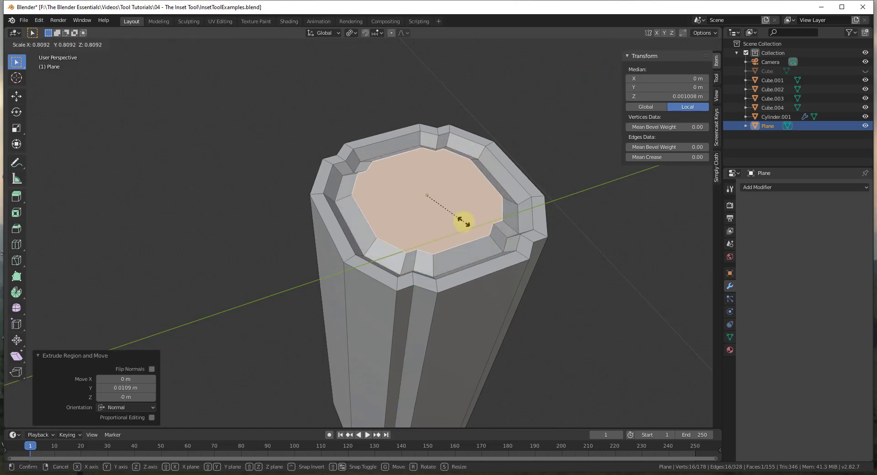
left_click(461, 220)
Extrude the column's scaled central face down about 0.0087 m to form a second recess.
key("e")
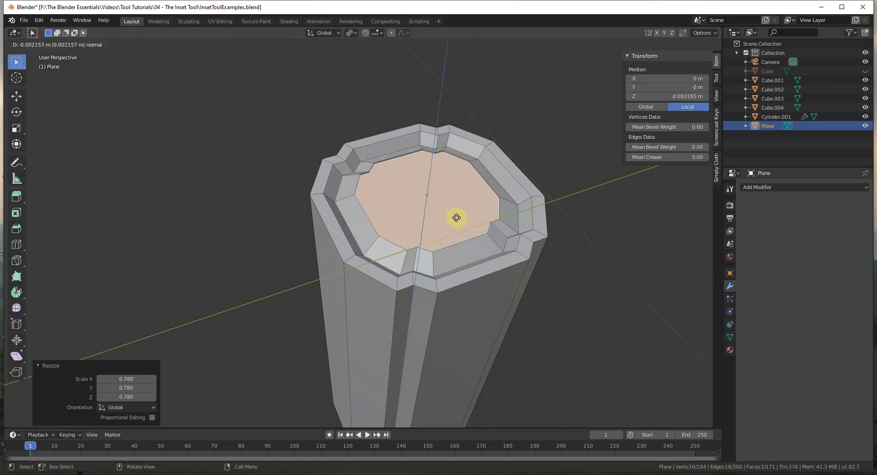
left_click(454, 214)
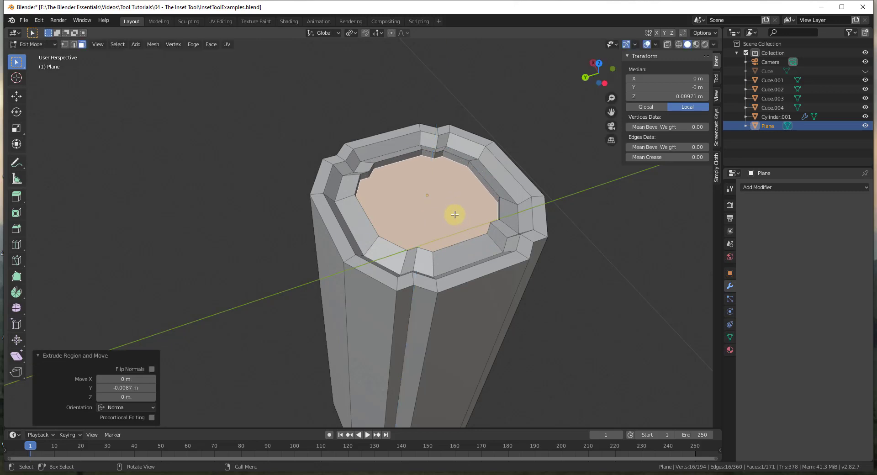
Inset the floor of the second recess by about 0.01425 m and extrude the inset face slightly upward.
key("i")
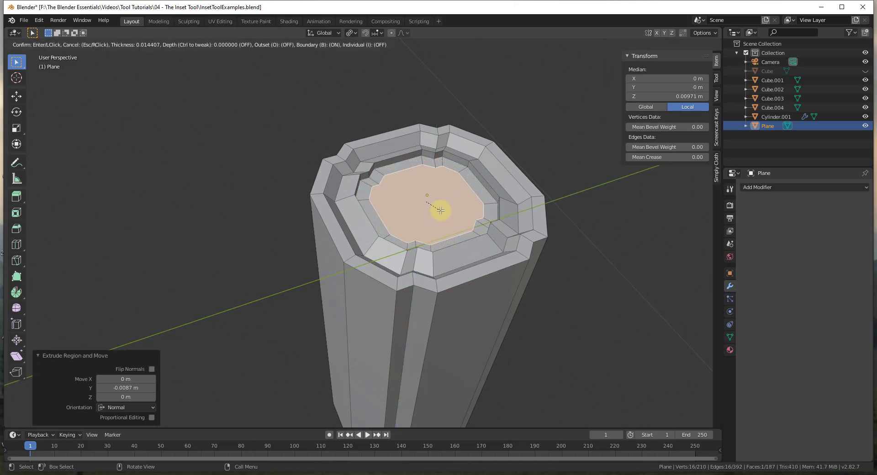
left_click(442, 210)
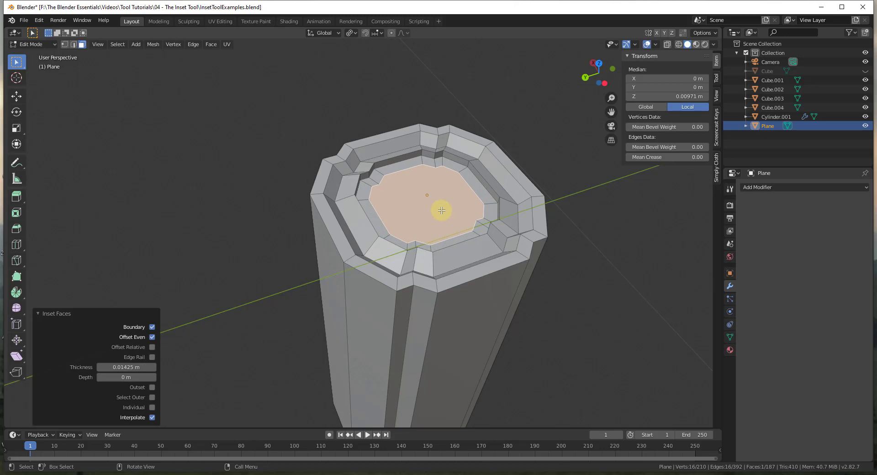
key("e")
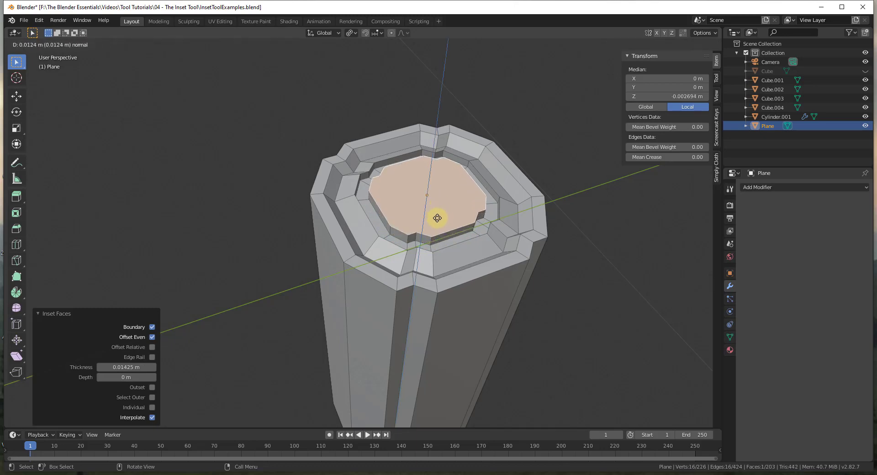
left_click(438, 215)
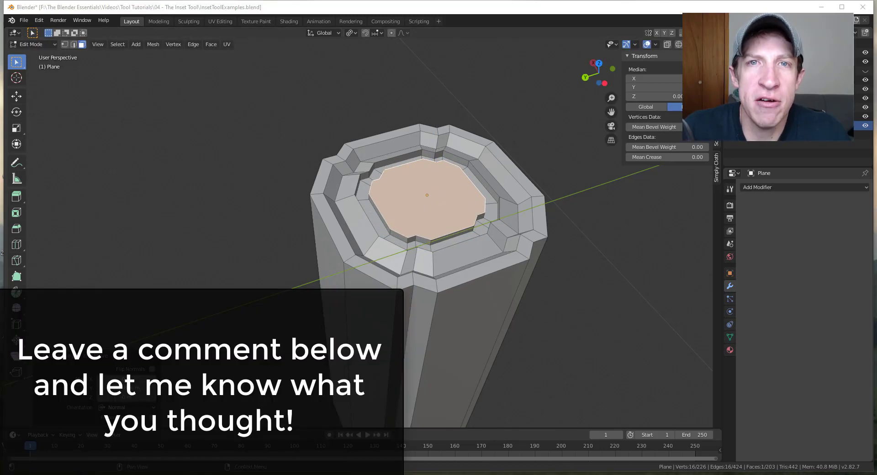